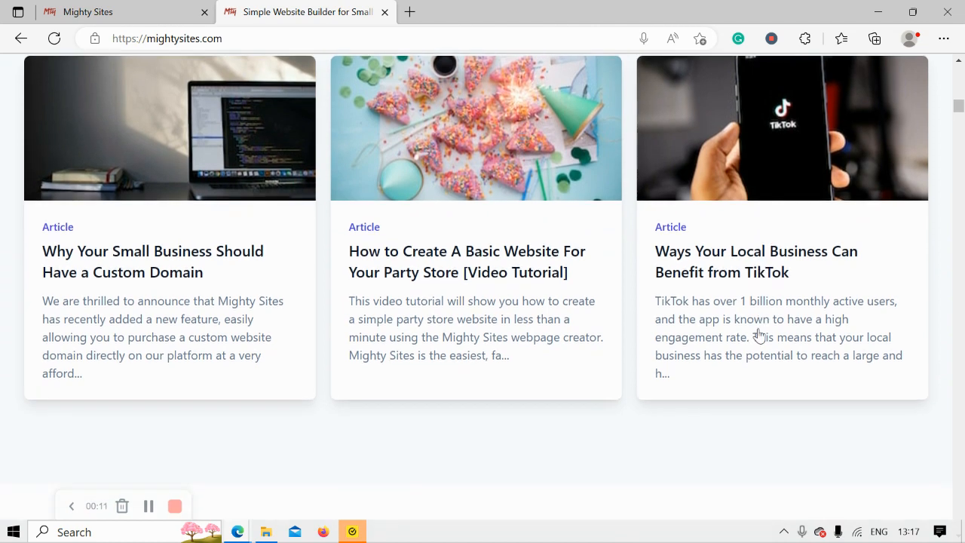
{"action": "scroll", "coordinate": [759, 334], "scroll_direction": "down", "scroll_amount": 3}
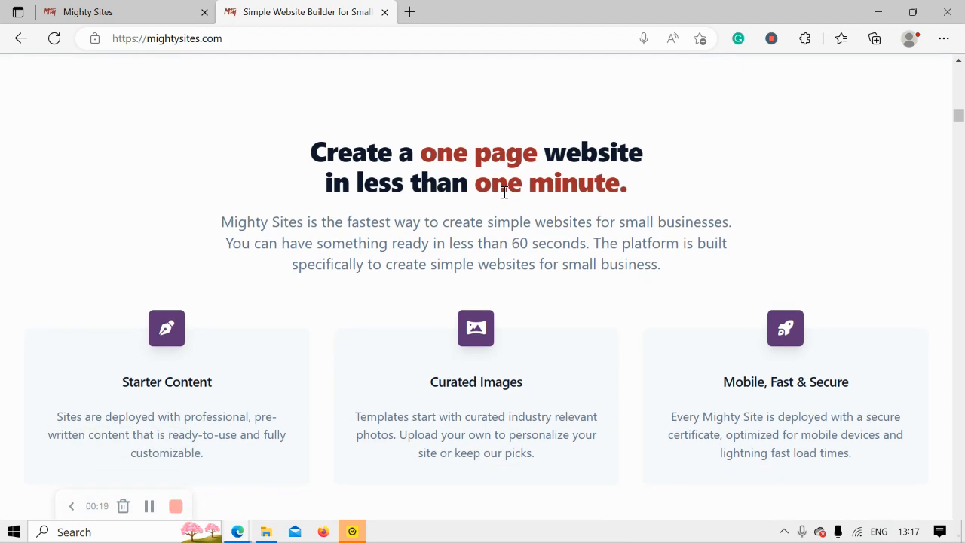
Browse the mightysites.com homepage, then switch to the site-creation page's browser tab
{"action": "scroll", "coordinate": [505, 192], "scroll_direction": "down", "scroll_amount": 5}
{"action": "scroll", "coordinate": [505, 192], "scroll_direction": "up", "scroll_amount": 1}
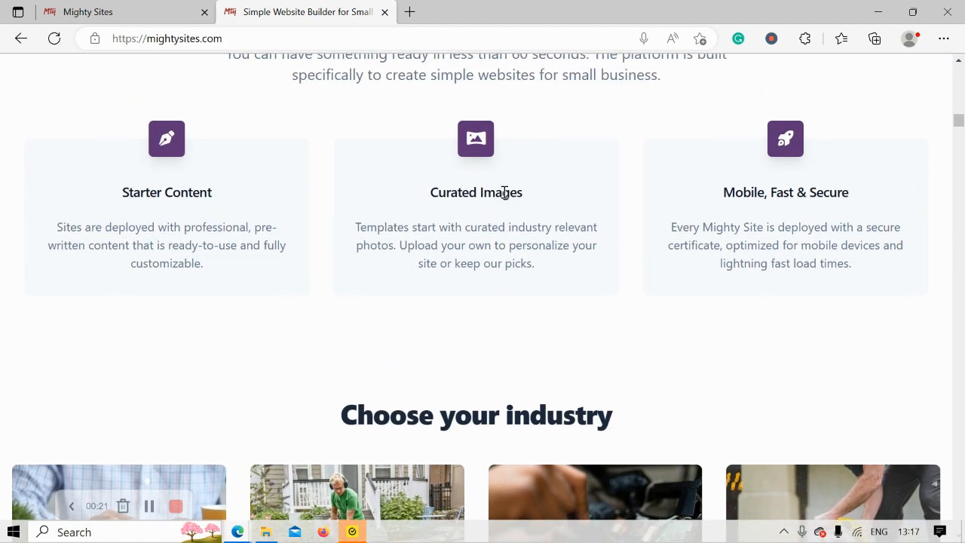
{"action": "scroll", "coordinate": [505, 192], "scroll_direction": "up", "scroll_amount": 7}
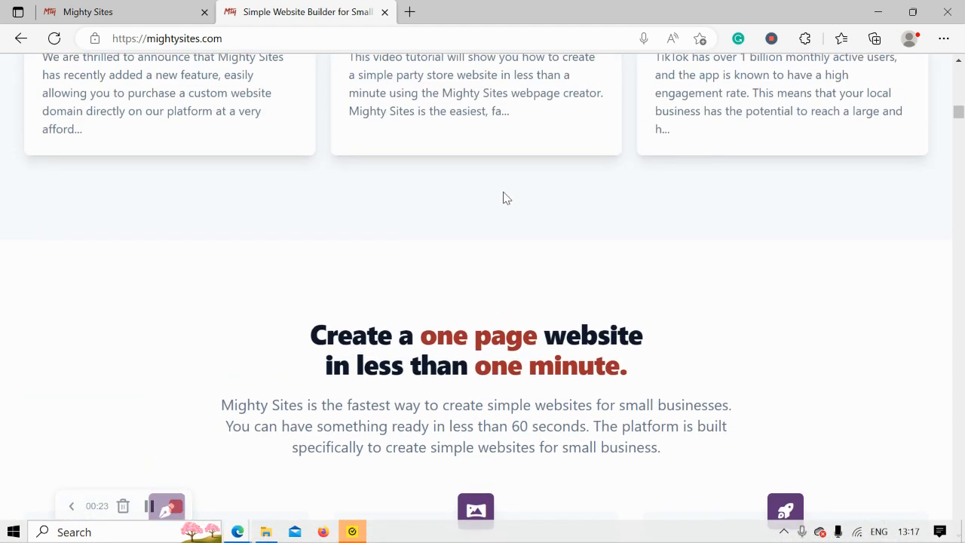
{"action": "scroll", "coordinate": [504, 195], "scroll_direction": "up", "scroll_amount": 9}
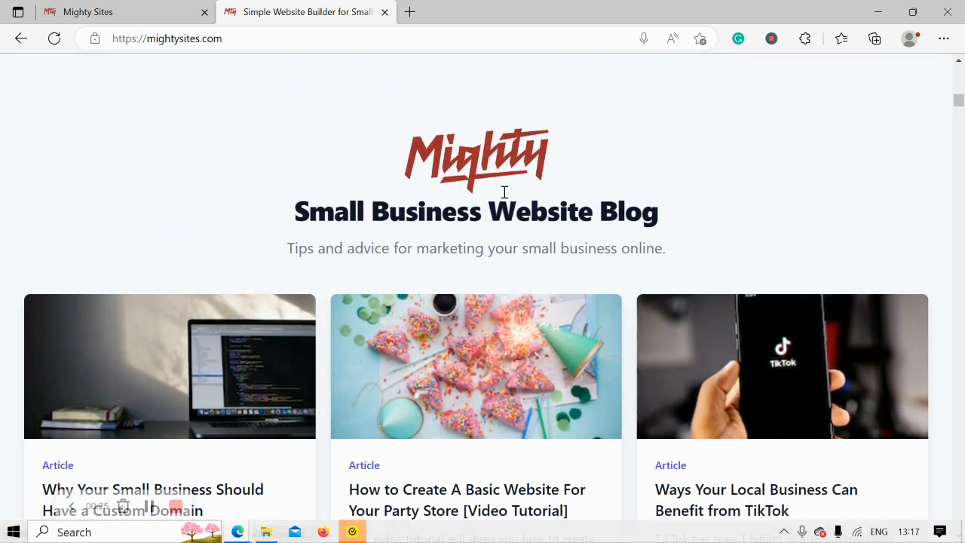
{"action": "scroll", "coordinate": [505, 194], "scroll_direction": "up", "scroll_amount": 6}
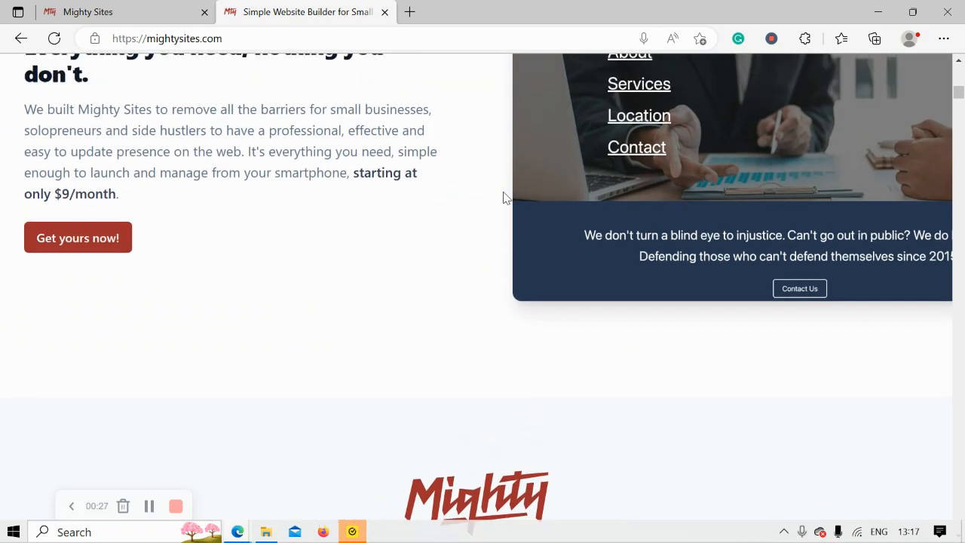
{"action": "scroll", "coordinate": [504, 198], "scroll_direction": "up", "scroll_amount": 7}
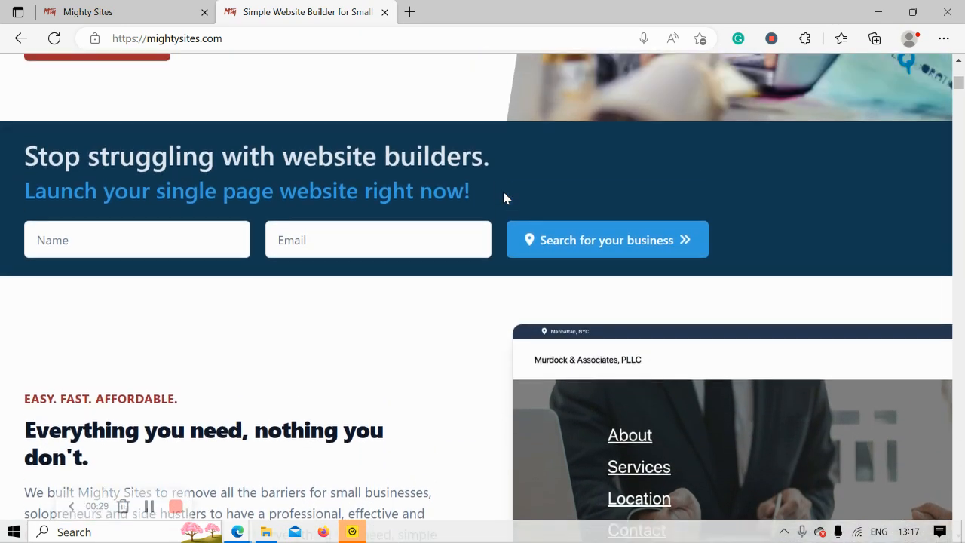
{"action": "scroll", "coordinate": [504, 198], "scroll_direction": "up", "scroll_amount": 6}
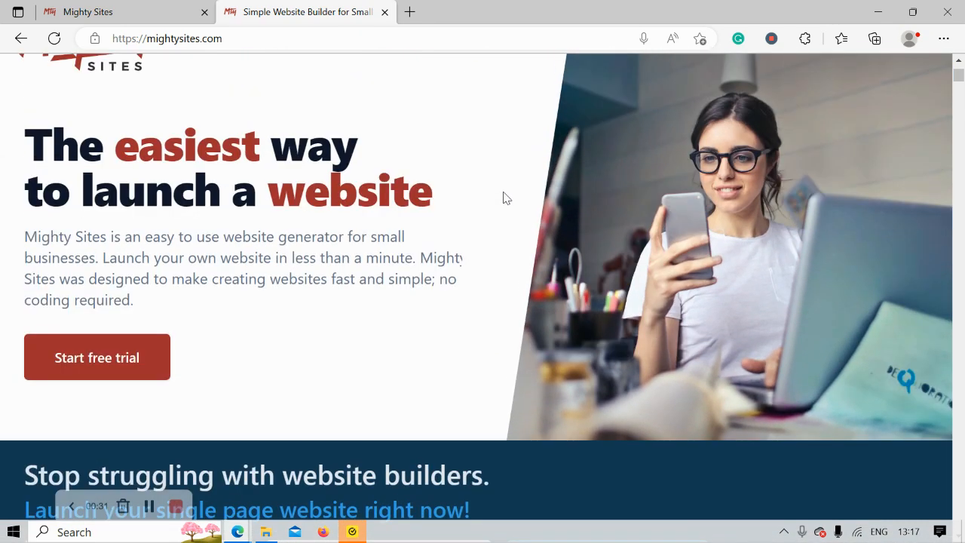
{"action": "scroll", "coordinate": [504, 197], "scroll_direction": "up", "scroll_amount": 3}
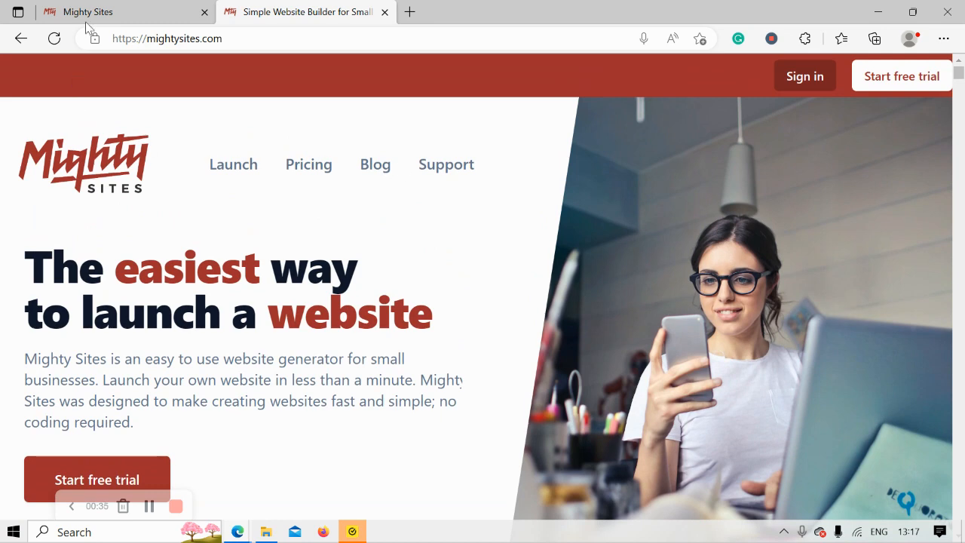
{"action": "left_click", "coordinate": [124, 8]}
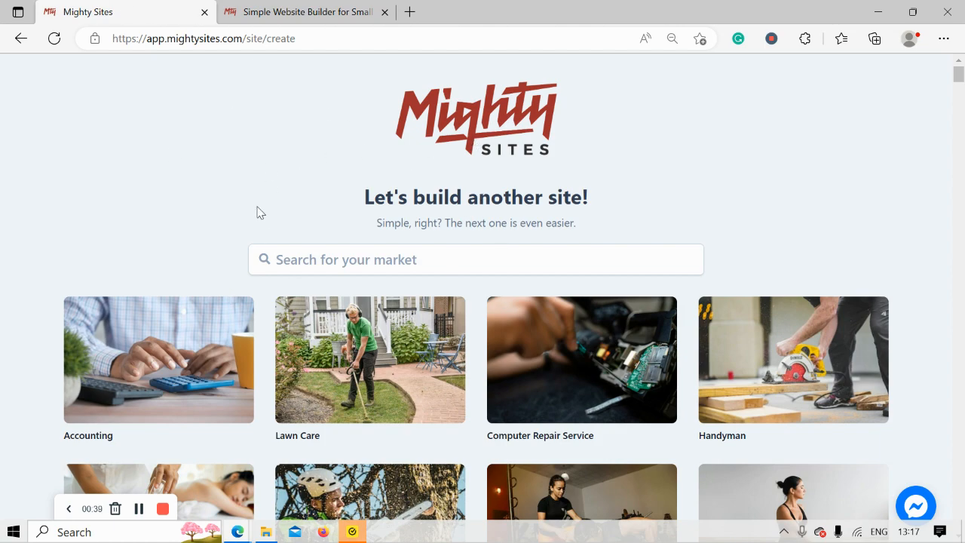
Search the market templates for 'baby' and pick the Baby Clothing Store template
{"action": "scroll", "coordinate": [189, 209], "scroll_direction": "down", "scroll_amount": 3}
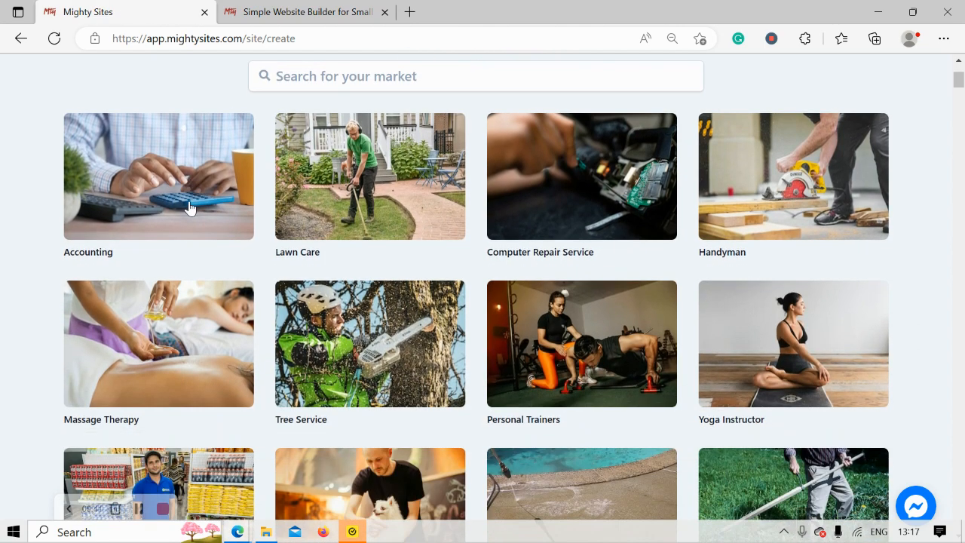
{"action": "scroll", "coordinate": [189, 209], "scroll_direction": "down", "scroll_amount": 6}
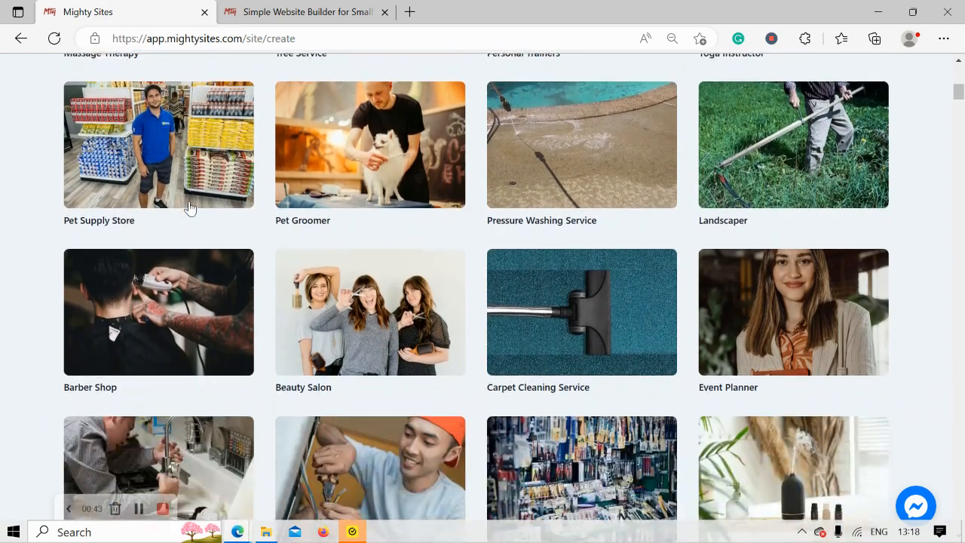
{"action": "scroll", "coordinate": [189, 209], "scroll_direction": "down", "scroll_amount": 6}
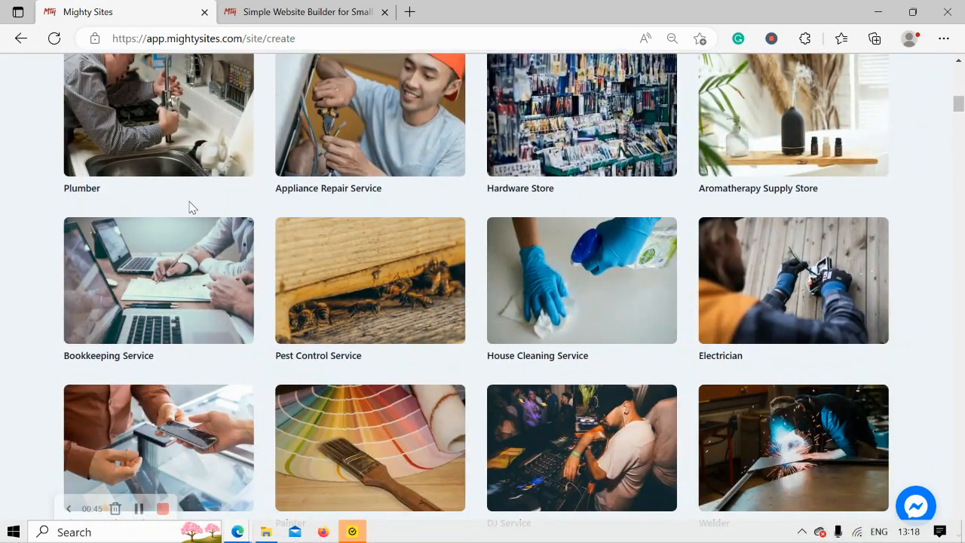
{"action": "scroll", "coordinate": [189, 209], "scroll_direction": "up", "scroll_amount": 7}
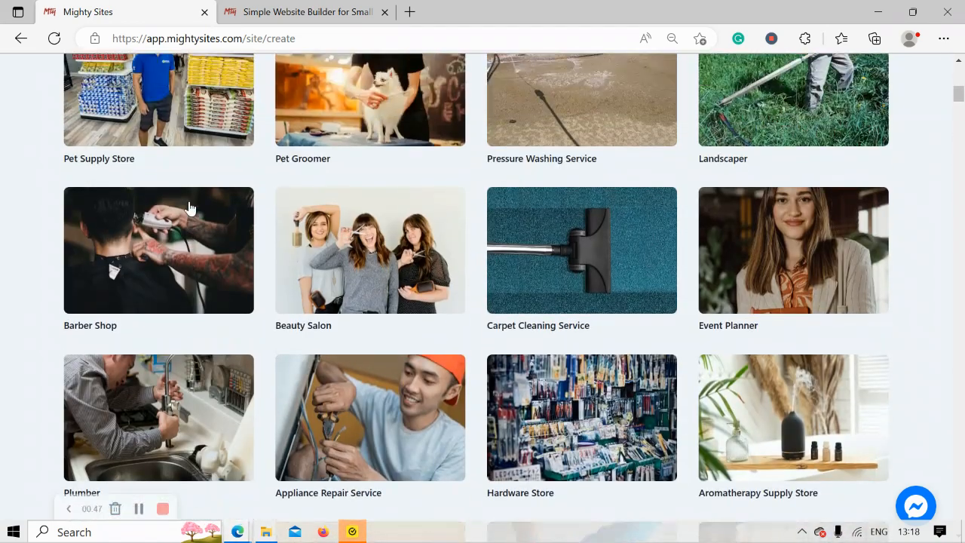
{"action": "scroll", "coordinate": [189, 209], "scroll_direction": "up", "scroll_amount": 7}
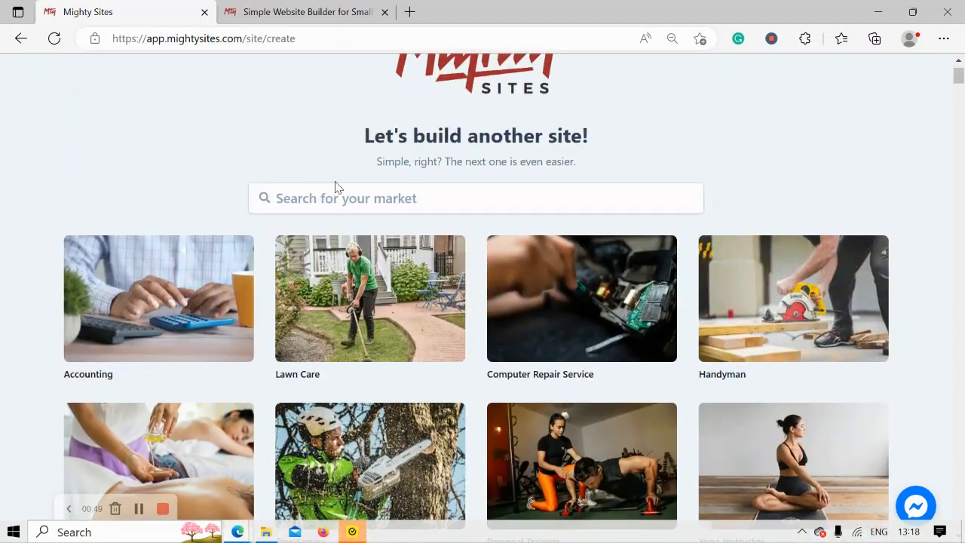
{"action": "left_click", "coordinate": [351, 197]}
{"action": "type", "text": "ba"}
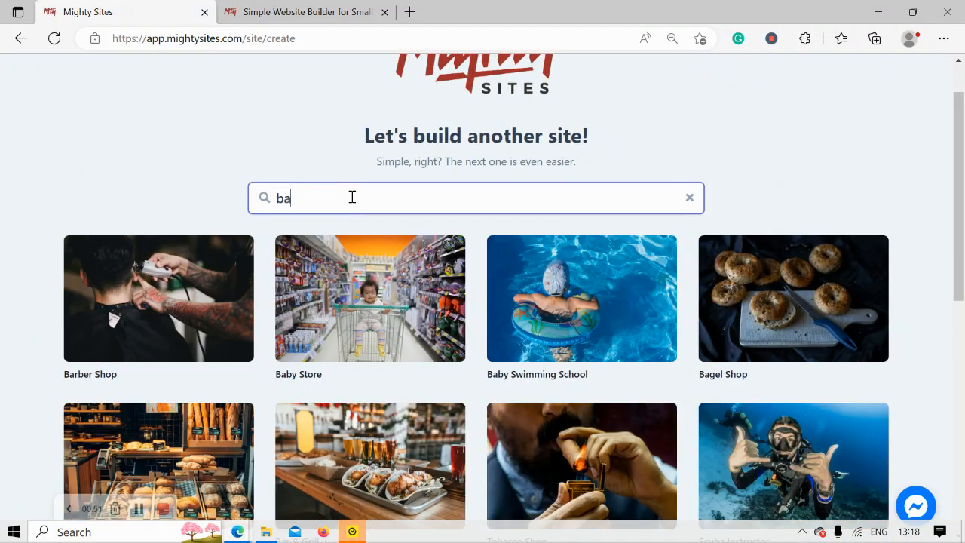
{"action": "type", "text": "by"}
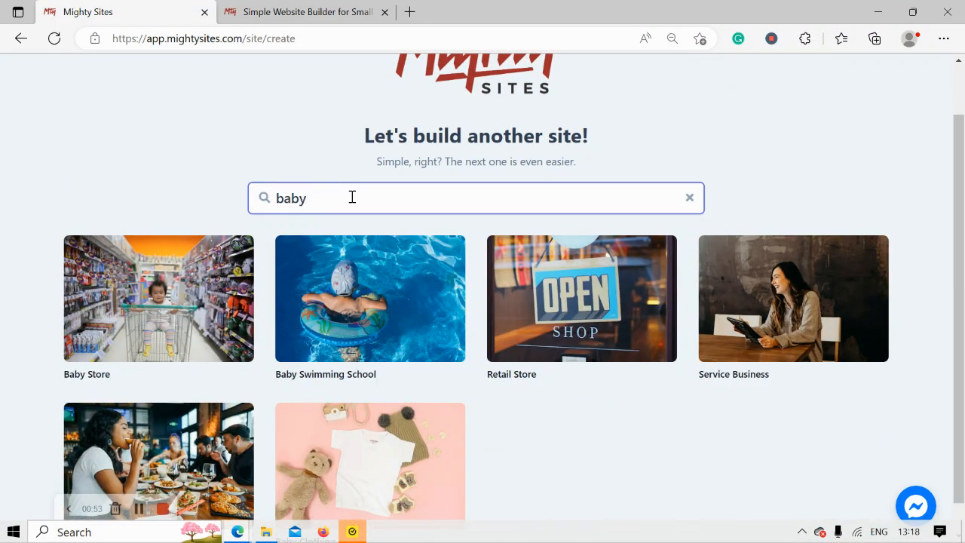
{"action": "scroll", "coordinate": [964, 213], "scroll_direction": "down", "scroll_amount": 1}
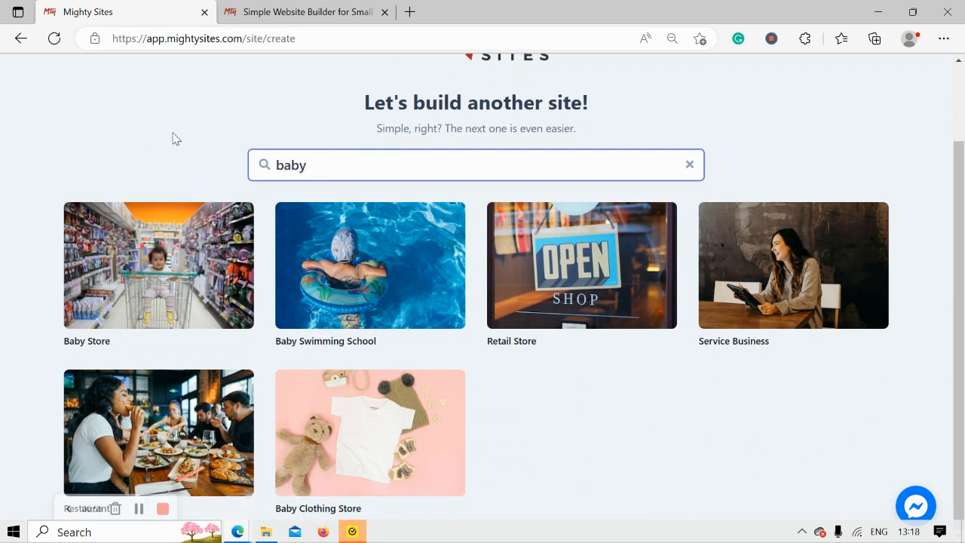
{"action": "left_click", "coordinate": [413, 450]}
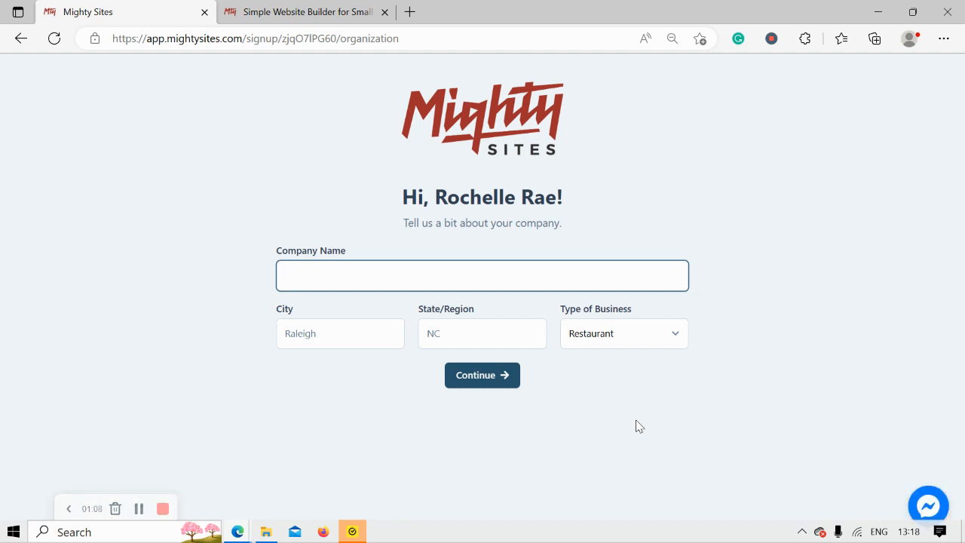
Enter 'Baby Jack Clothing' as the company name
{"action": "key", "text": "Caps_Lock"}
{"action": "type", "text": "B"}
{"action": "key", "text": "Caps_Lock"}
{"action": "type", "text": "bab"}
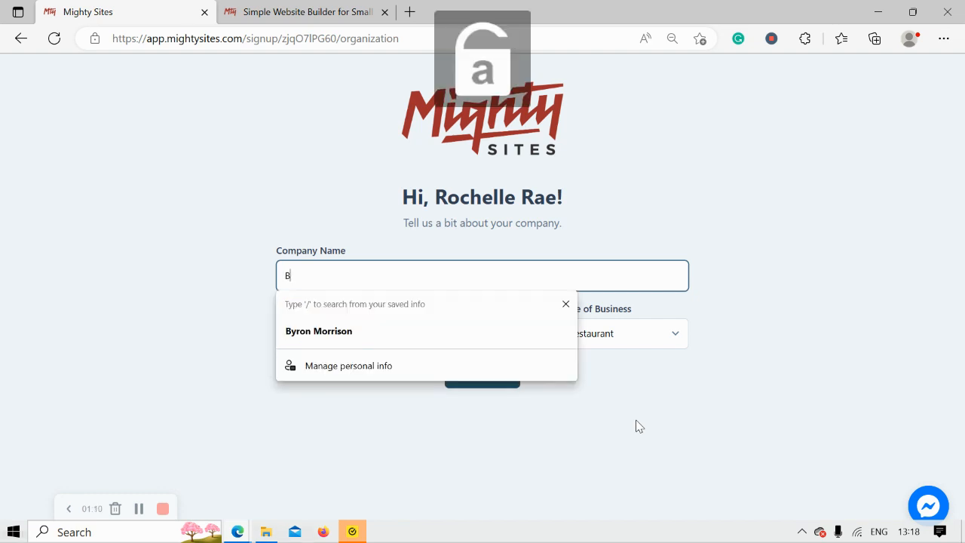
{"action": "type", "text": "ab"}
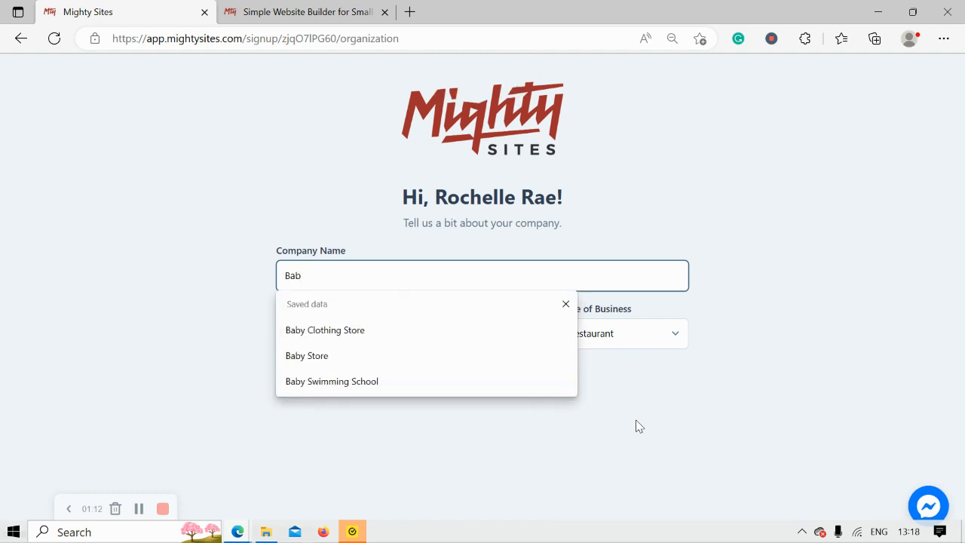
{"action": "type", "text": "y"}
{"action": "key", "text": "Caps_Lock"}
{"action": "type", "text": "J"}
{"action": "key", "text": "Caps_Lock"}
{"action": "type", "text": "ack"}
{"action": "key", "text": "Caps_Lock"}
{"action": "type", "text": "Clo"}
{"action": "key", "text": "Caps_Lock"}
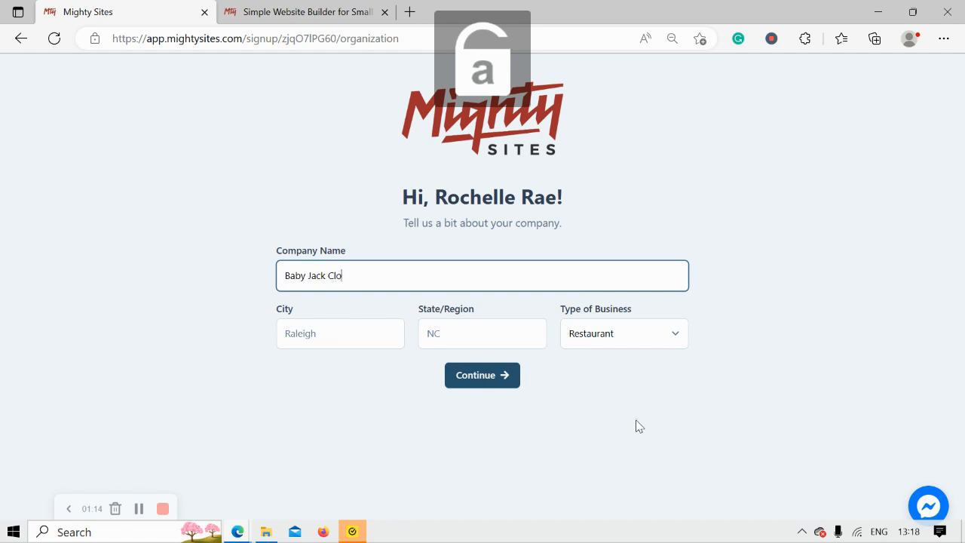
{"action": "type", "text": "thing"}
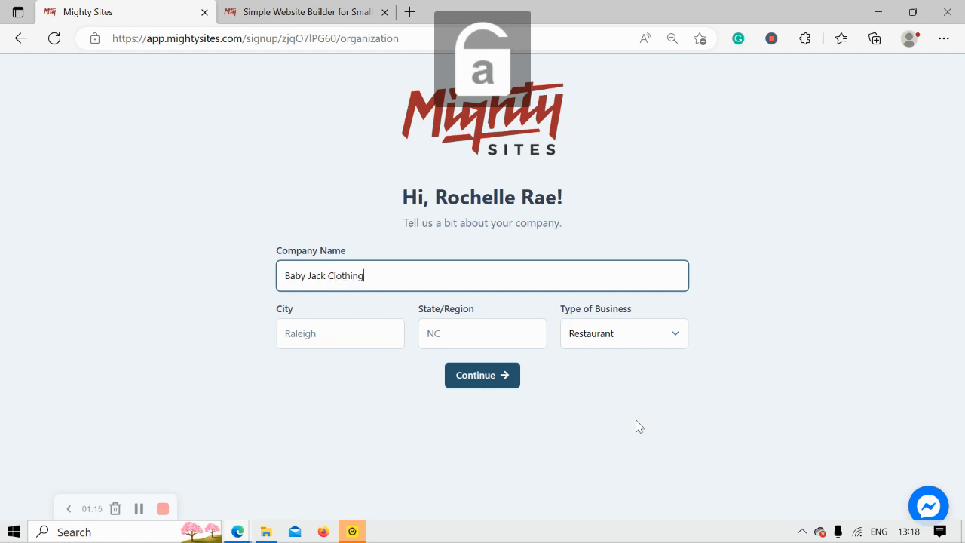
Set city Denver, state Colorado and business type Retail, then continue
{"action": "left_click", "coordinate": [371, 337]}
{"action": "key", "text": "Caps_Lock"}
{"action": "type", "text": "D"}
{"action": "key", "text": "Caps_Lock"}
{"action": "type", "text": "enver"}
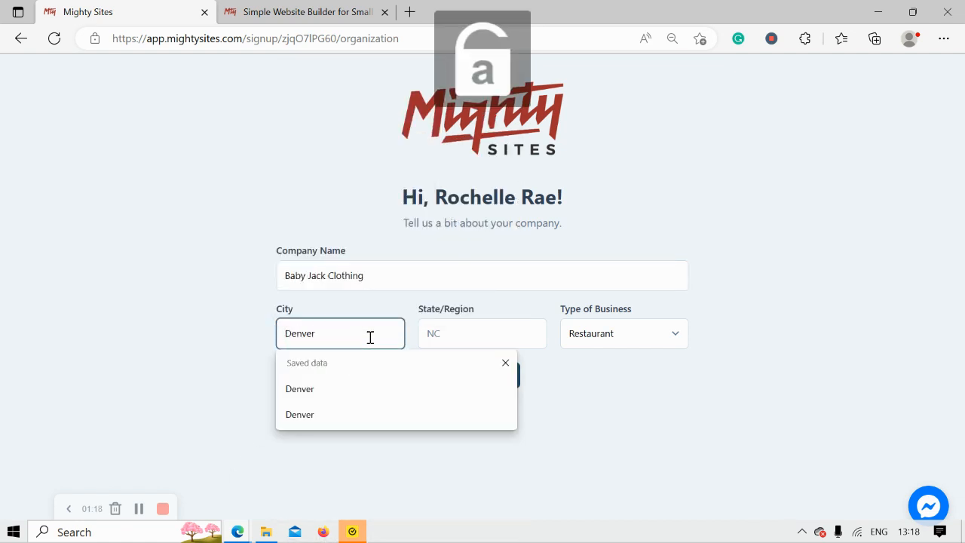
{"action": "left_click", "coordinate": [454, 338]}
{"action": "key", "text": "Caps_Lock"}
{"action": "type", "text": "C"}
{"action": "key", "text": "Caps_Lock"}
{"action": "type", "text": "olorado"}
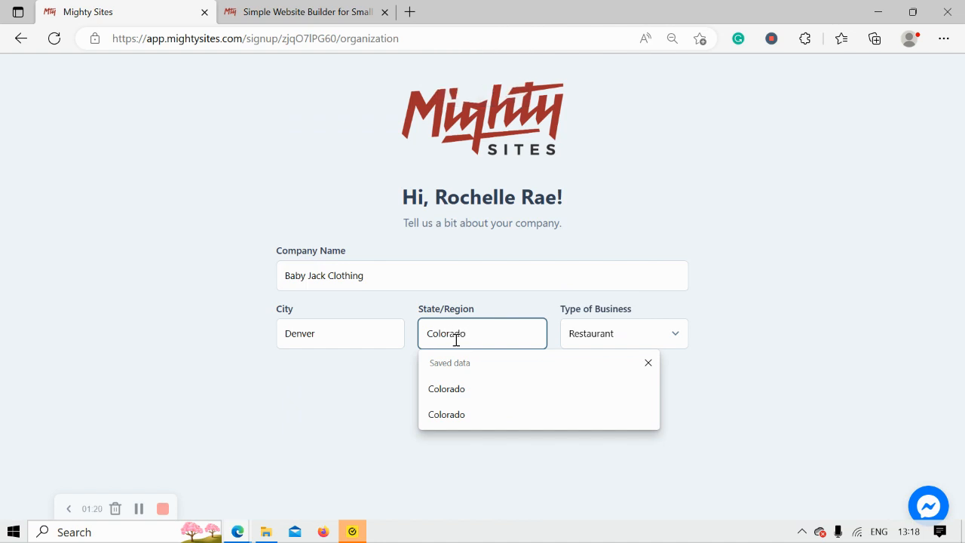
{"action": "left_click", "coordinate": [715, 311]}
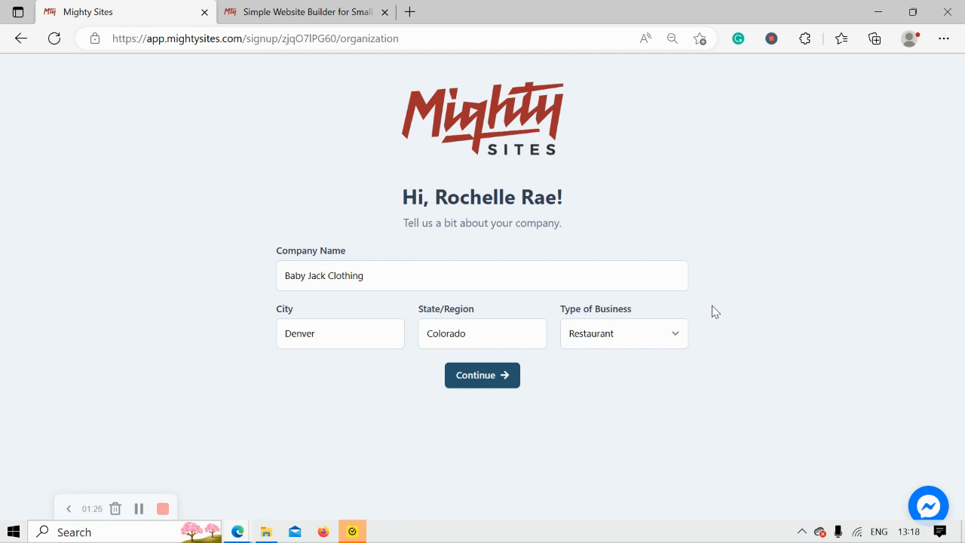
{"action": "left_click", "coordinate": [603, 341]}
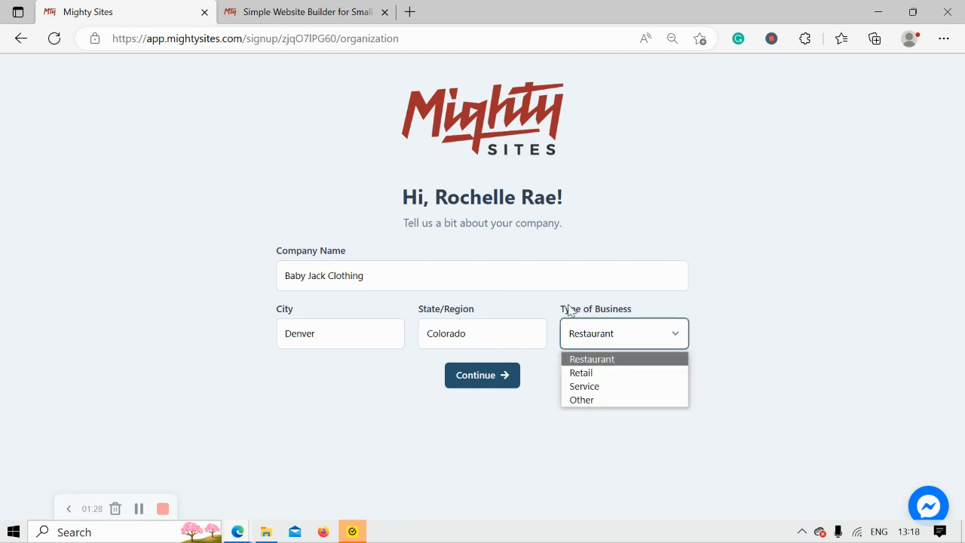
{"action": "left_click", "coordinate": [607, 374]}
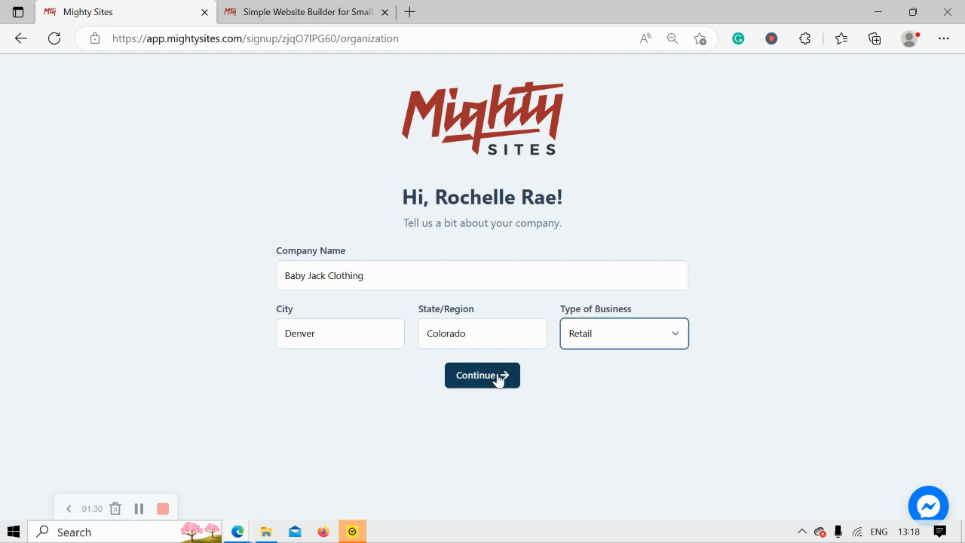
{"action": "left_click", "coordinate": [498, 377]}
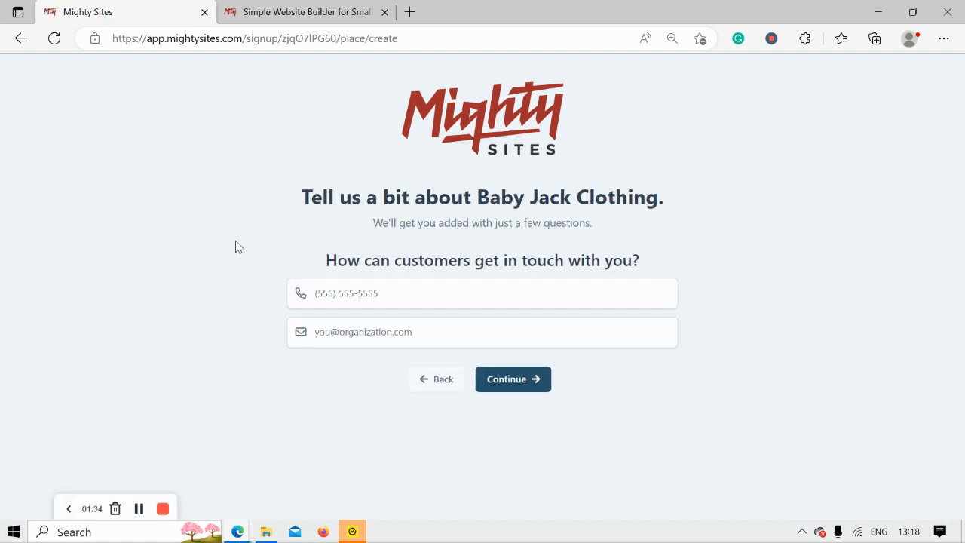
Enter the business phone number and email address, then continue
{"action": "left_click", "coordinate": [392, 283]}
{"action": "type", "text": "57"}
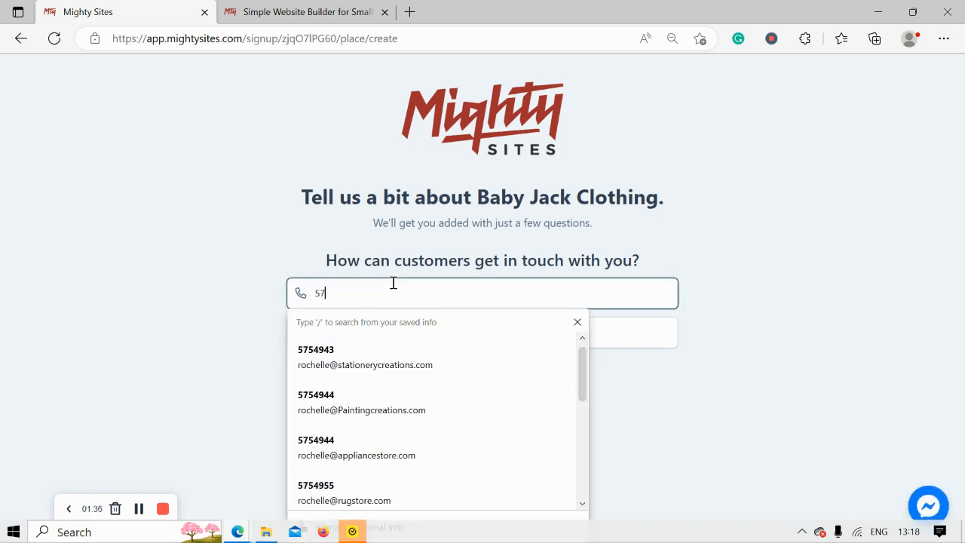
{"action": "type", "text": "5-4944"}
{"action": "left_click", "coordinate": [422, 326]}
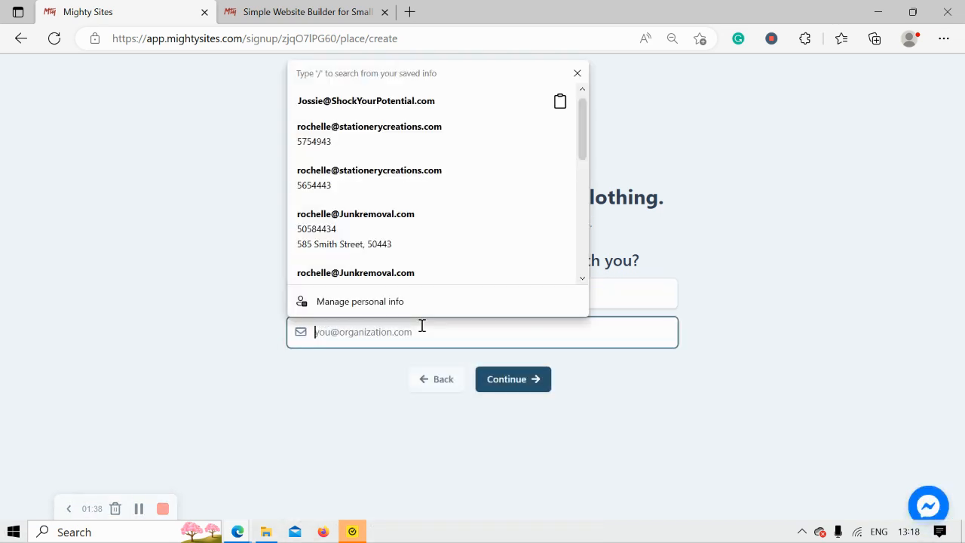
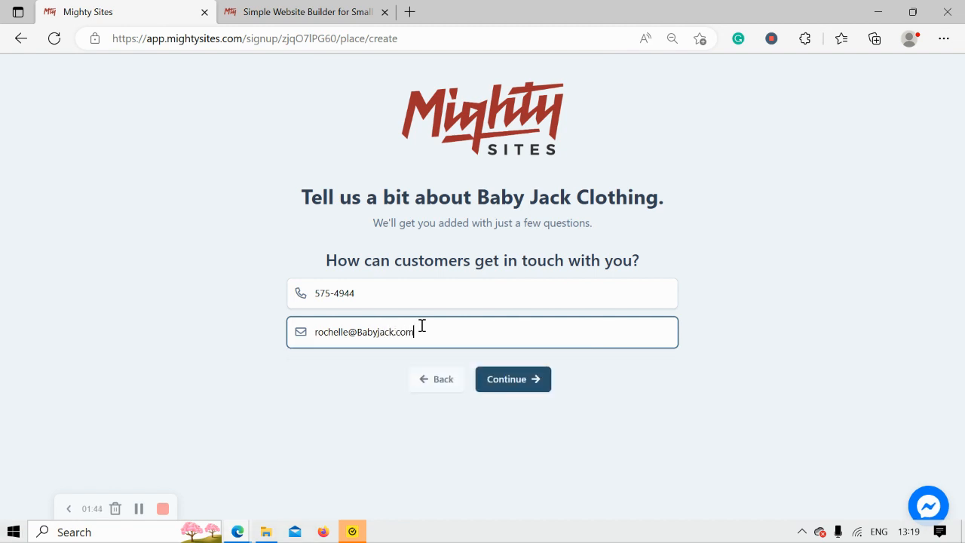
{"action": "left_click", "coordinate": [510, 386]}
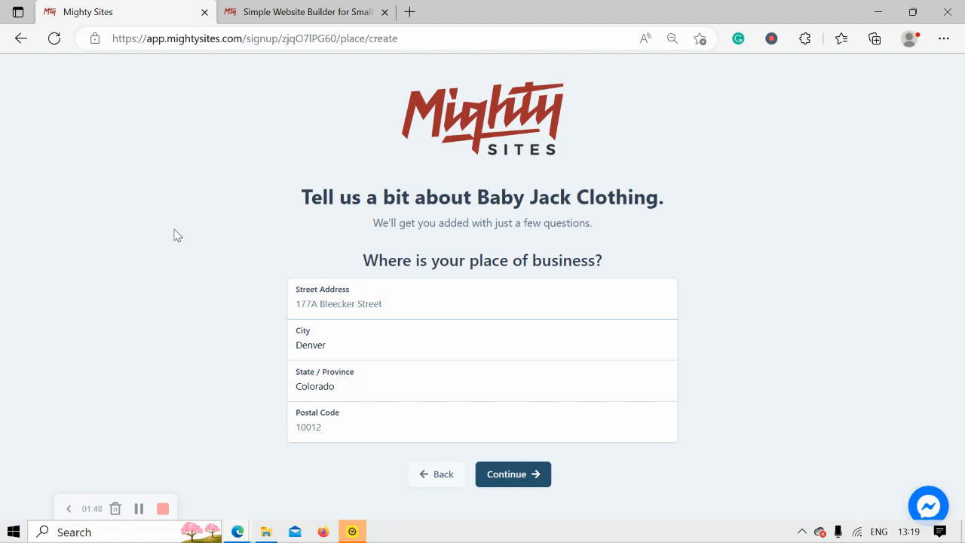
Replace the sample street address and postal code with the business's own, then submit
{"action": "left_click", "coordinate": [350, 303]}
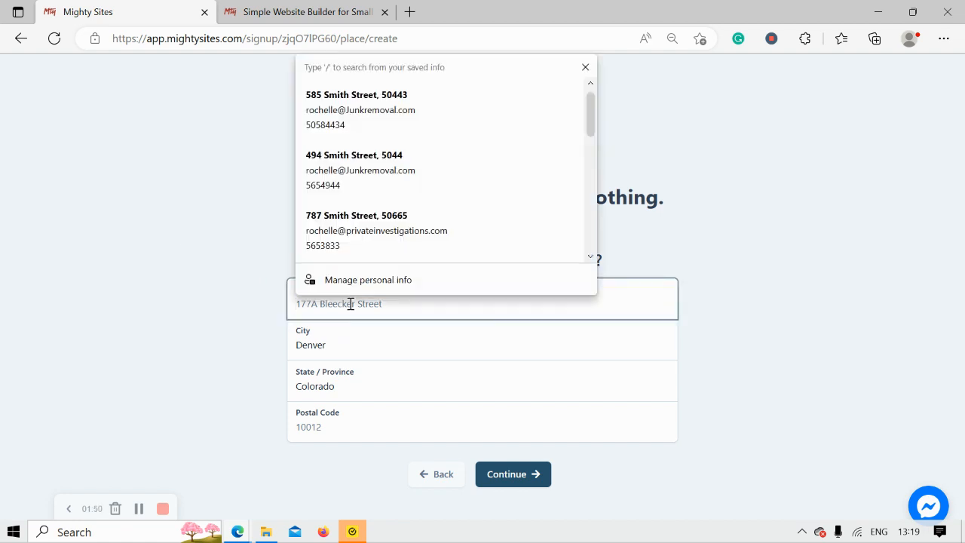
{"action": "key", "text": "Caps_Lock"}
{"action": "key", "text": "Caps_Lock"}
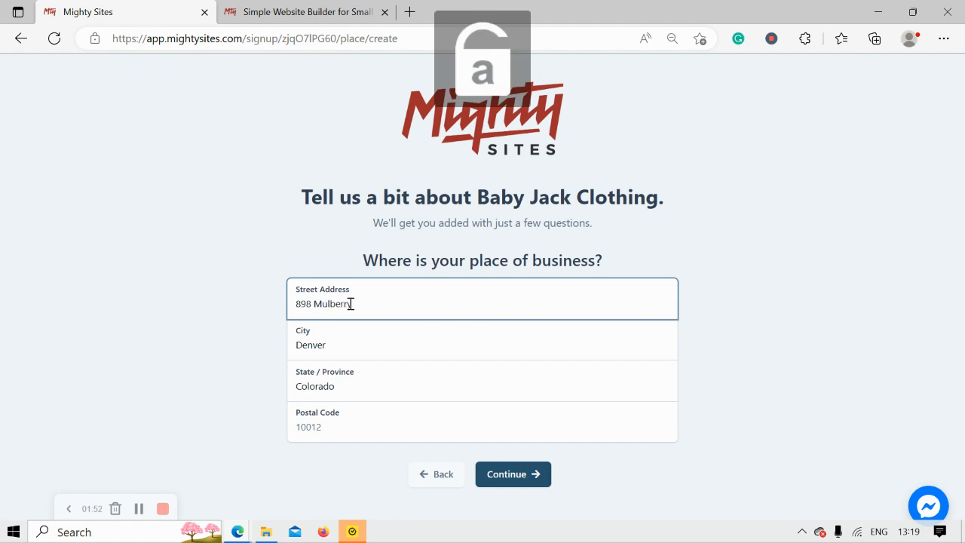
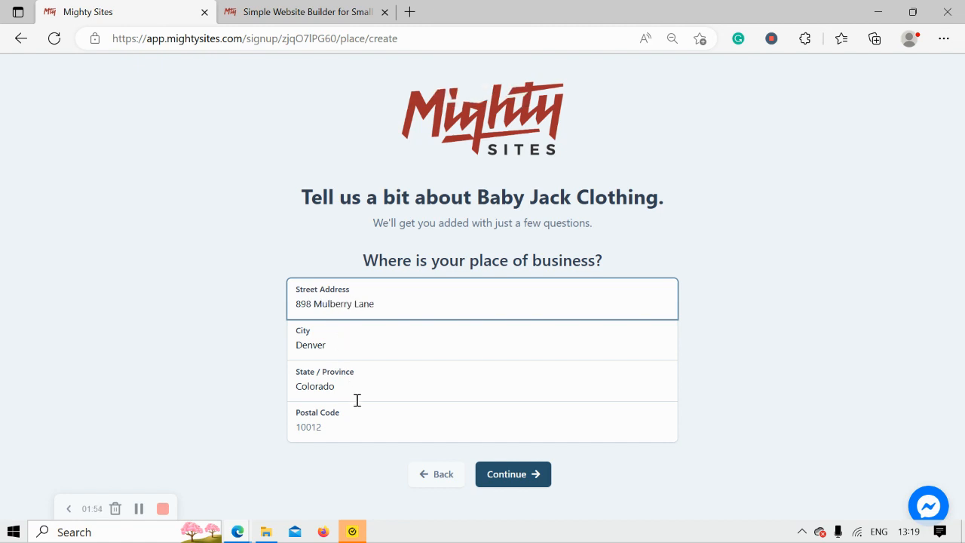
{"action": "left_click", "coordinate": [365, 429]}
{"action": "type", "text": "40334"}
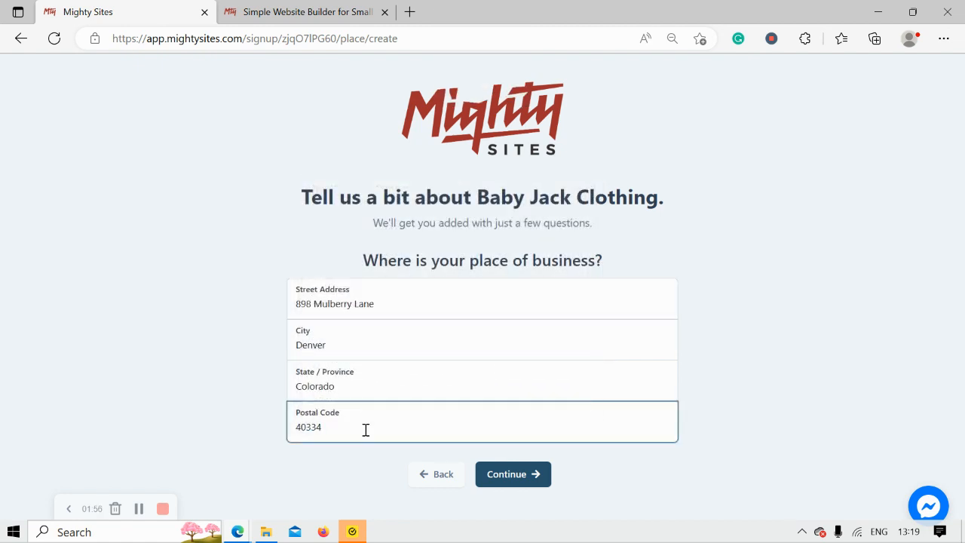
{"action": "left_click", "coordinate": [512, 477]}
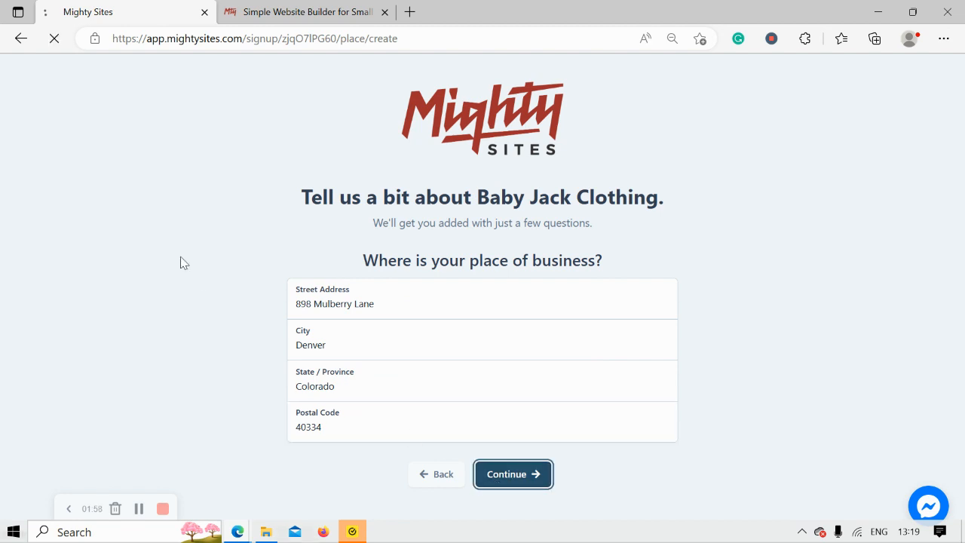
Set hours to 9:00 AM–4:30 PM for Monday through Saturday and mark Sunday closed
{"action": "scroll", "coordinate": [180, 263], "scroll_direction": "down", "scroll_amount": 2}
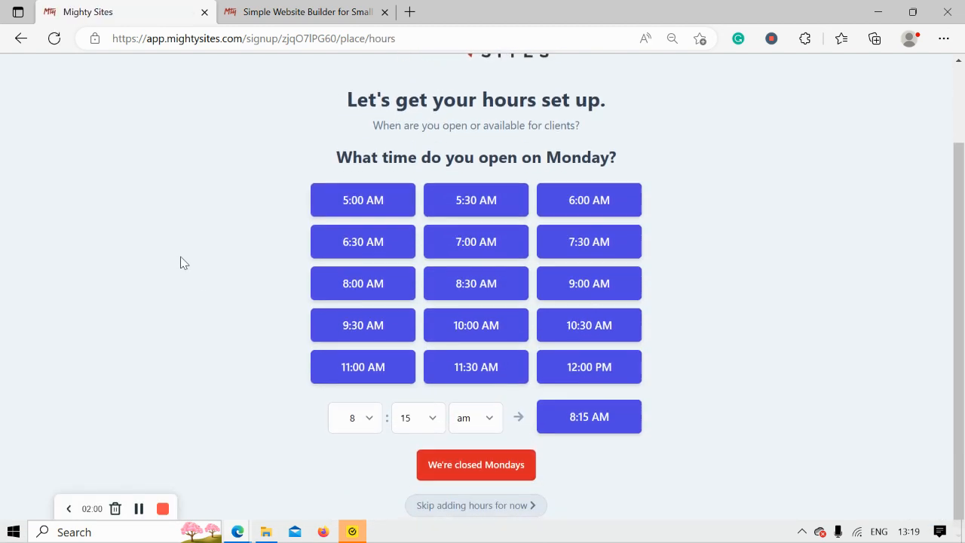
{"action": "left_click", "coordinate": [615, 279]}
{"action": "left_click", "coordinate": [381, 254]}
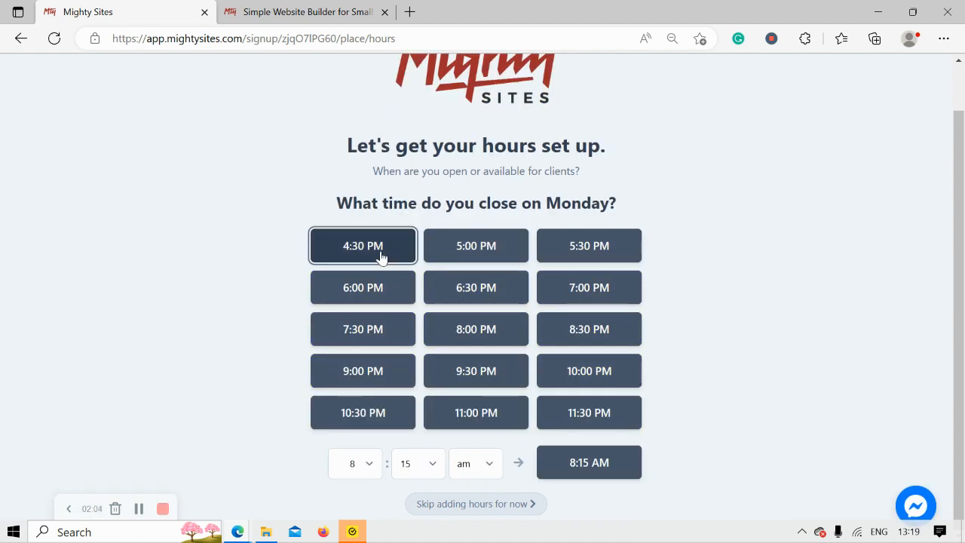
{"action": "left_click", "coordinate": [438, 268]}
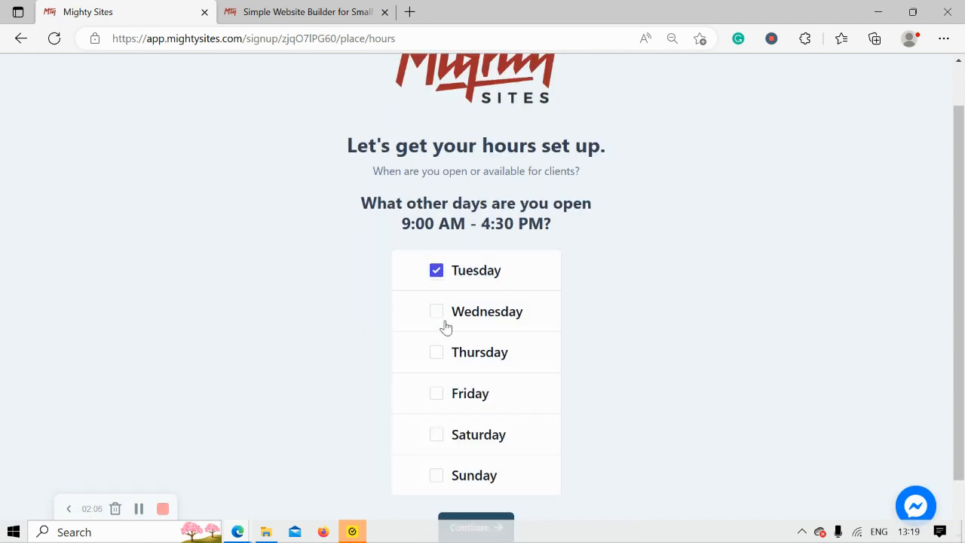
{"action": "left_click", "coordinate": [439, 312]}
{"action": "left_click", "coordinate": [439, 352]}
{"action": "left_click", "coordinate": [441, 394]}
{"action": "left_click", "coordinate": [441, 433]}
{"action": "scroll", "coordinate": [963, 304], "scroll_direction": "down", "scroll_amount": 1}
{"action": "left_click", "coordinate": [474, 461]}
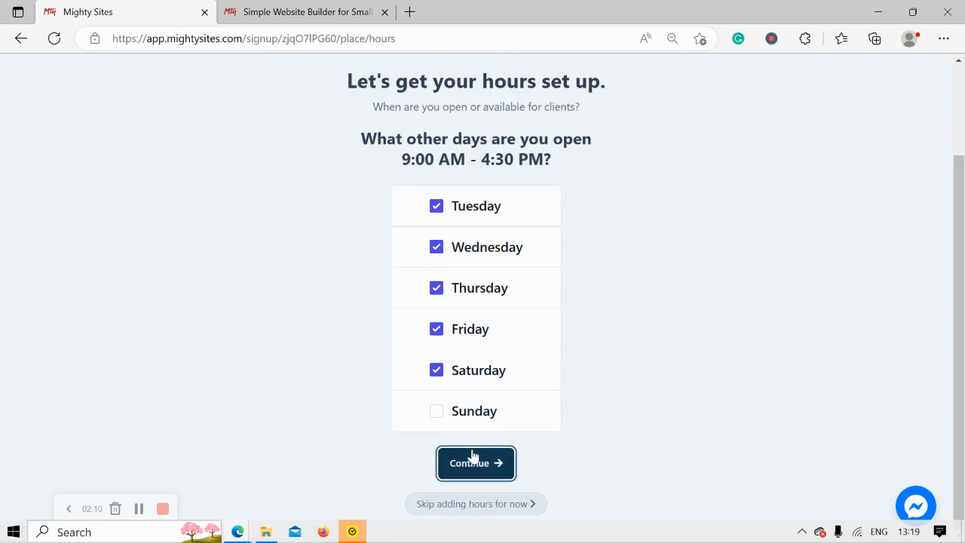
{"action": "left_click", "coordinate": [488, 473]}
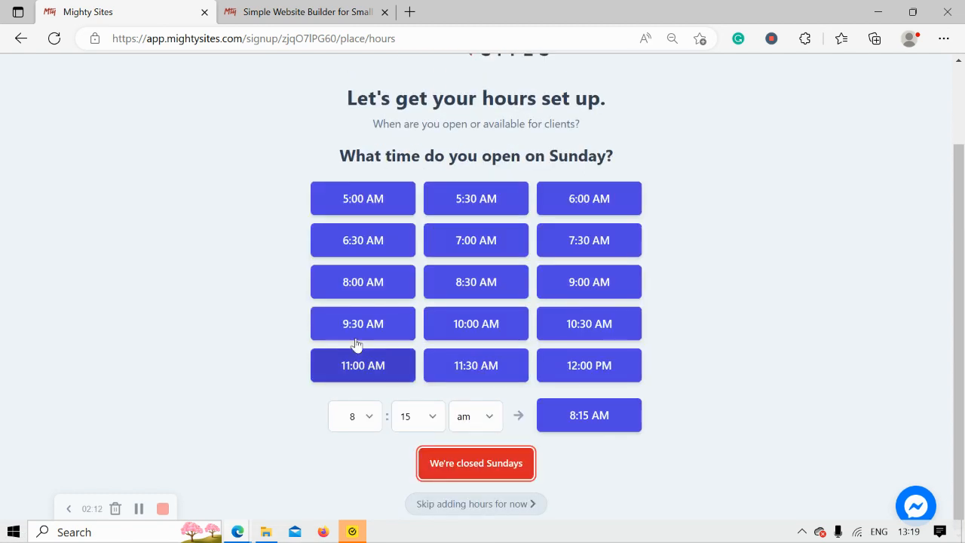
{"action": "scroll", "coordinate": [356, 345], "scroll_direction": "down", "scroll_amount": 2}
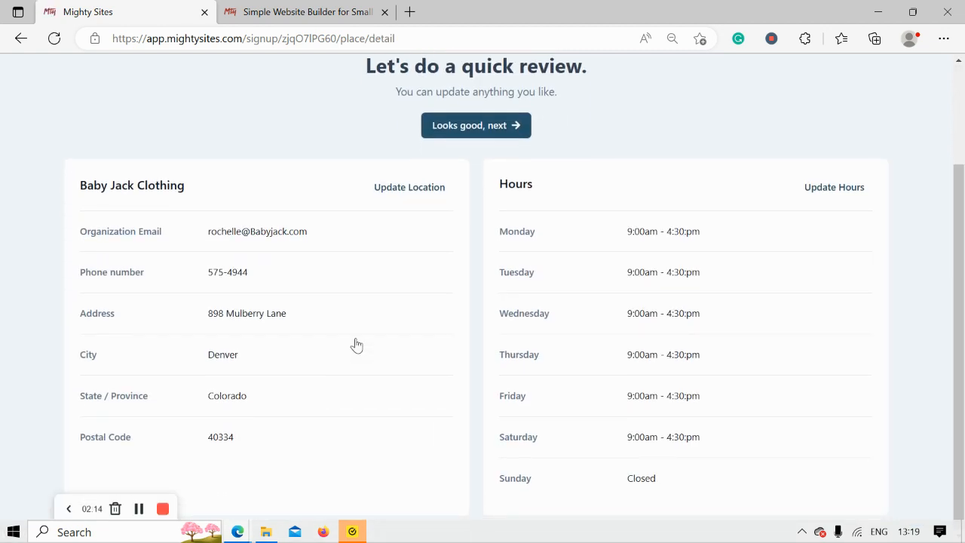
Approve the reviewed business details with 'Looks good, next' to generate the site
{"action": "scroll", "coordinate": [357, 345], "scroll_direction": "up", "scroll_amount": 1}
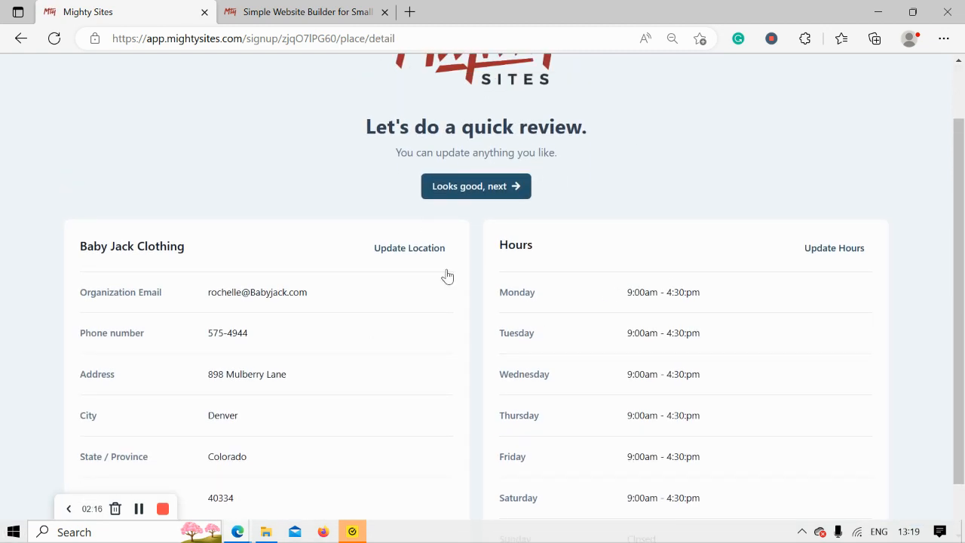
{"action": "left_click", "coordinate": [482, 186]}
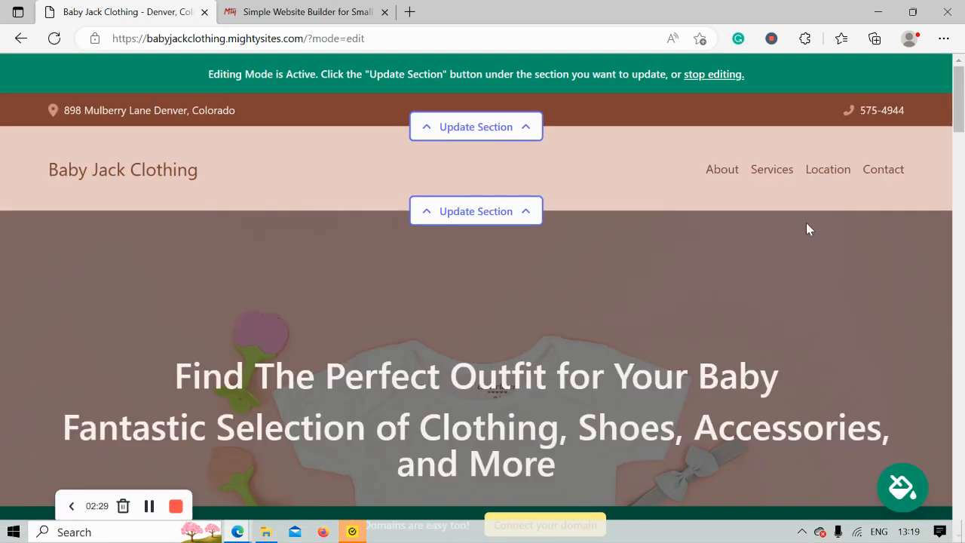
{"action": "scroll", "coordinate": [806, 224], "scroll_direction": "down", "scroll_amount": 1}
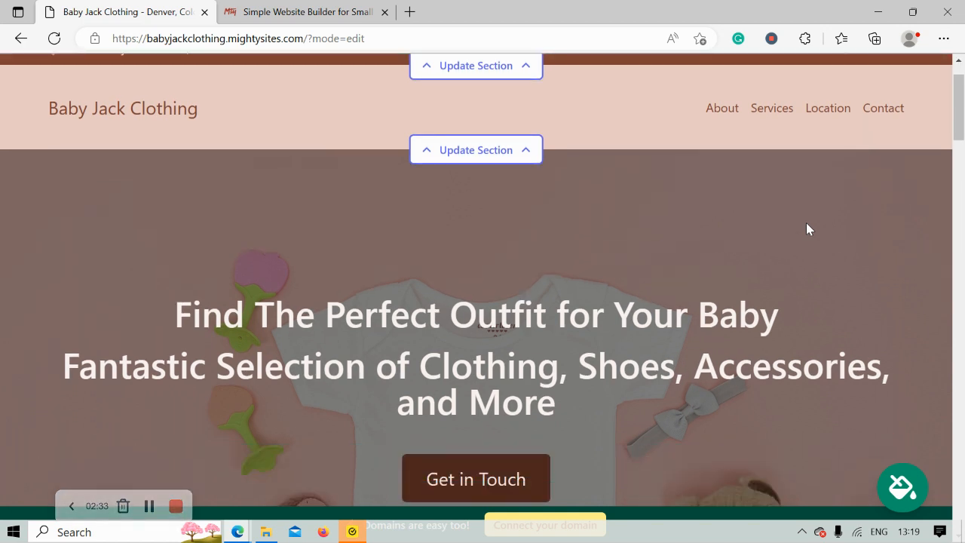
{"action": "scroll", "coordinate": [806, 224], "scroll_direction": "down", "scroll_amount": 4}
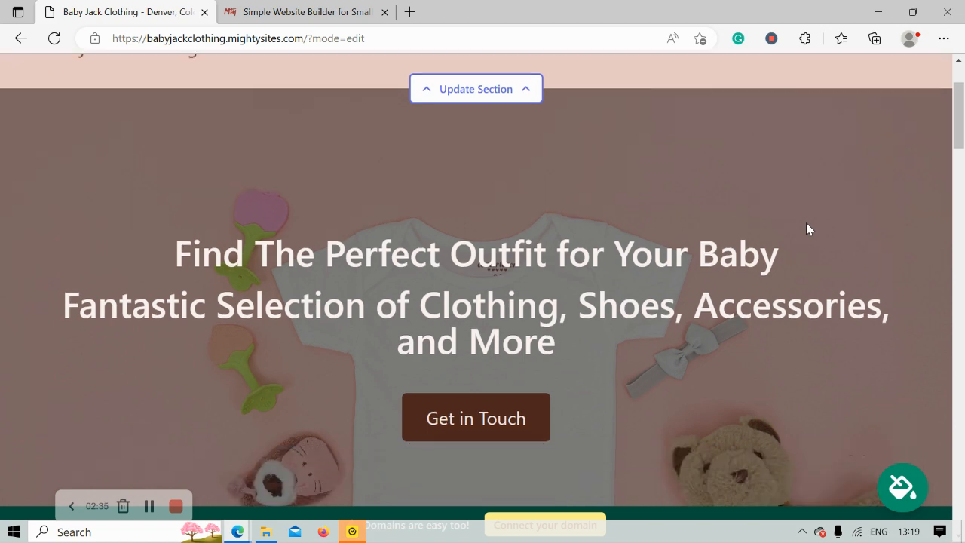
{"action": "scroll", "coordinate": [806, 229], "scroll_direction": "down", "scroll_amount": 7}
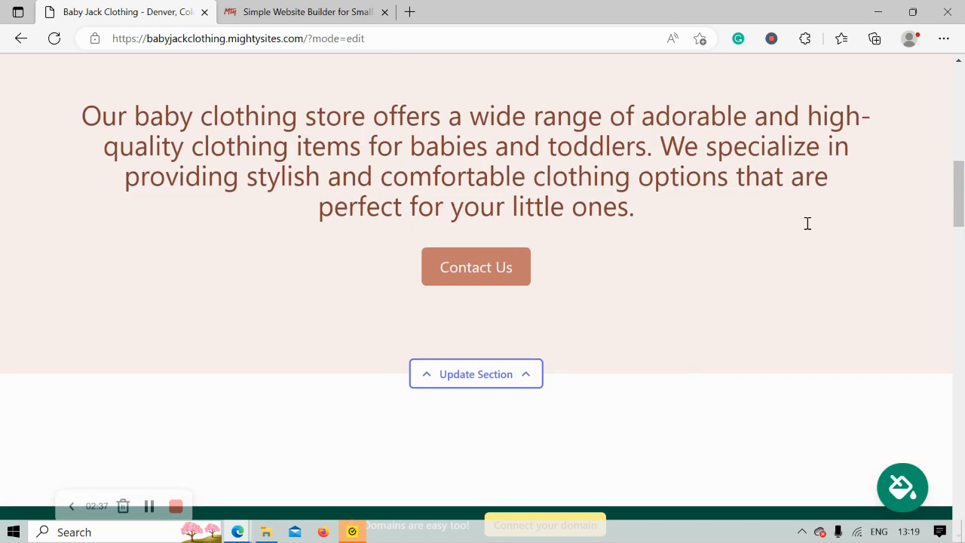
{"action": "scroll", "coordinate": [808, 229], "scroll_direction": "down", "scroll_amount": 4}
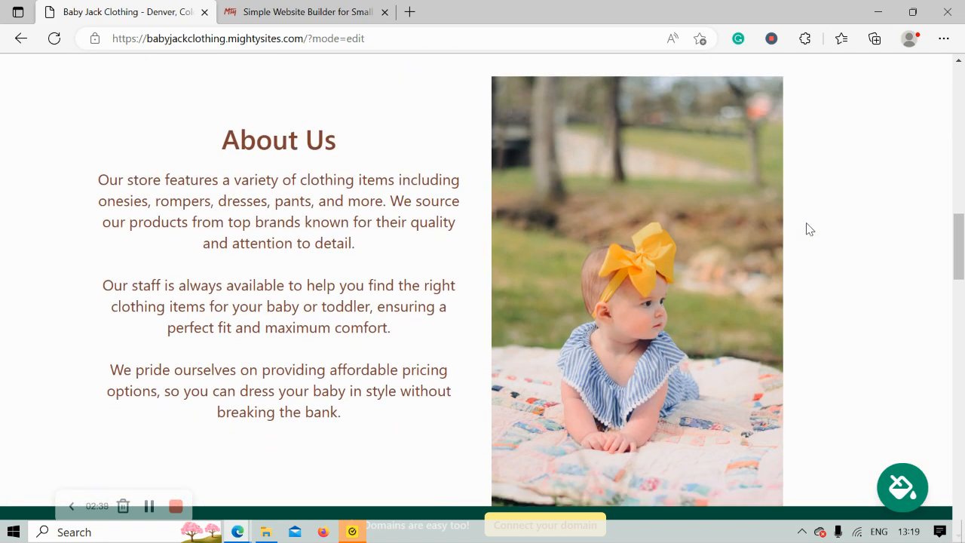
{"action": "left_click_drag", "start_coordinate": [205, 79], "coordinate": [390, 375]}
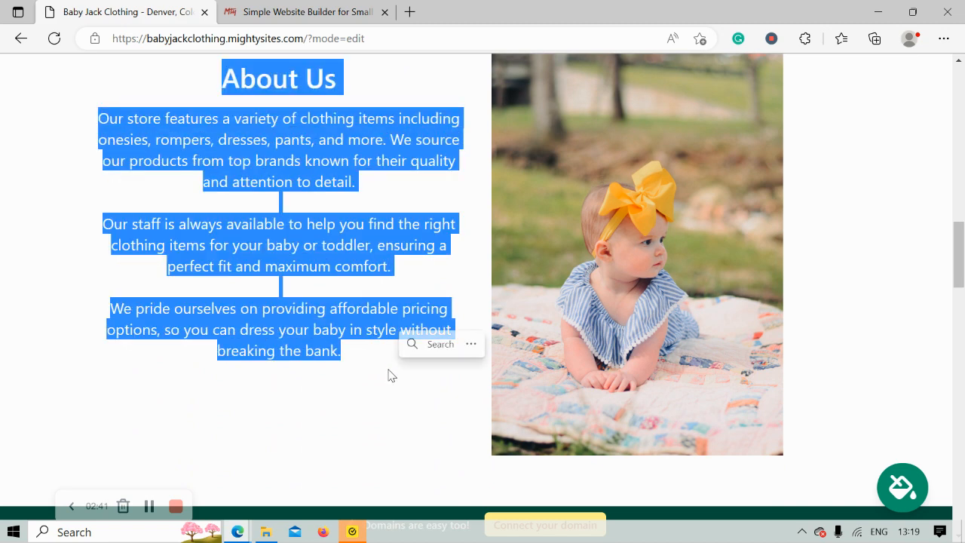
{"action": "left_click", "coordinate": [328, 397]}
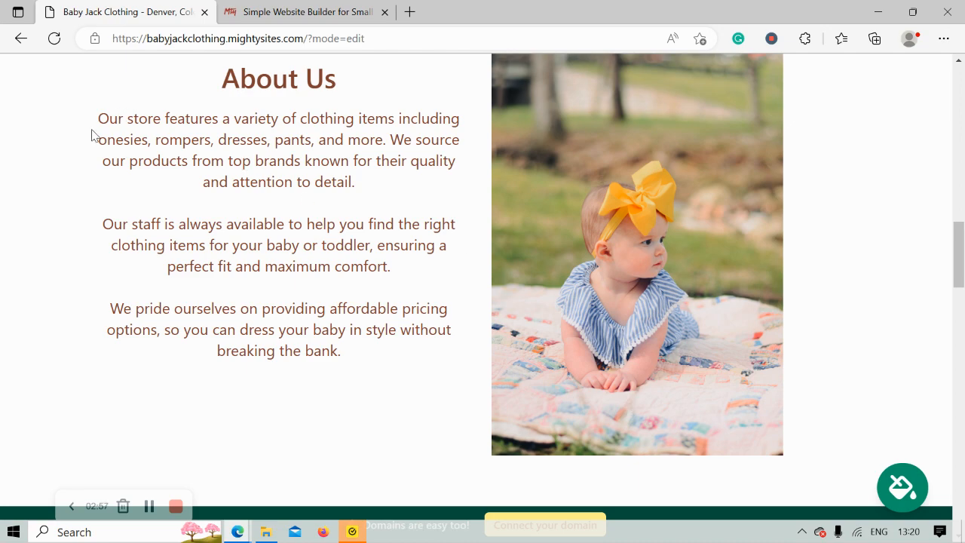
{"action": "left_click_drag", "start_coordinate": [91, 134], "coordinate": [362, 377]}
{"action": "left_click", "coordinate": [362, 377]}
{"action": "scroll", "coordinate": [362, 377], "scroll_direction": "down", "scroll_amount": 2}
{"action": "scroll", "coordinate": [362, 377], "scroll_direction": "down", "scroll_amount": 10}
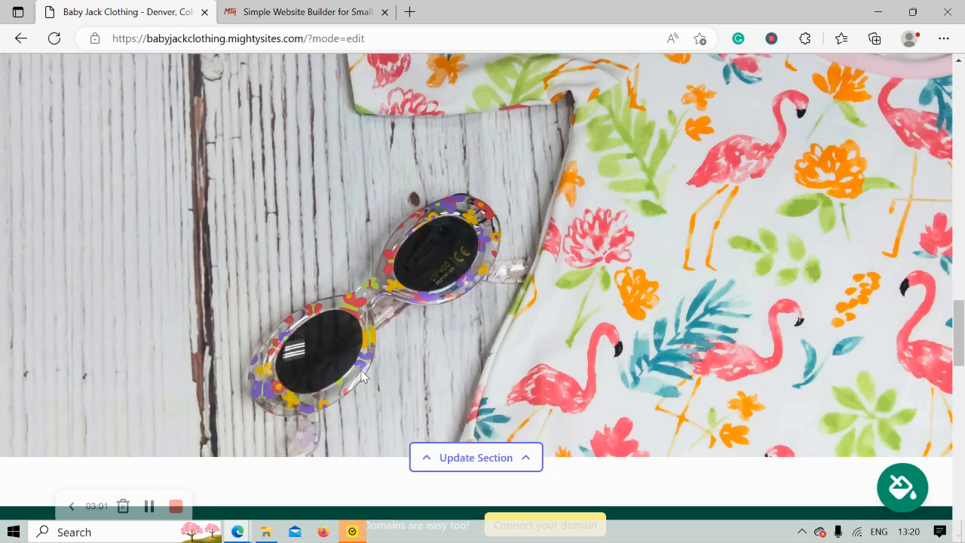
{"action": "scroll", "coordinate": [362, 377], "scroll_direction": "up", "scroll_amount": 1}
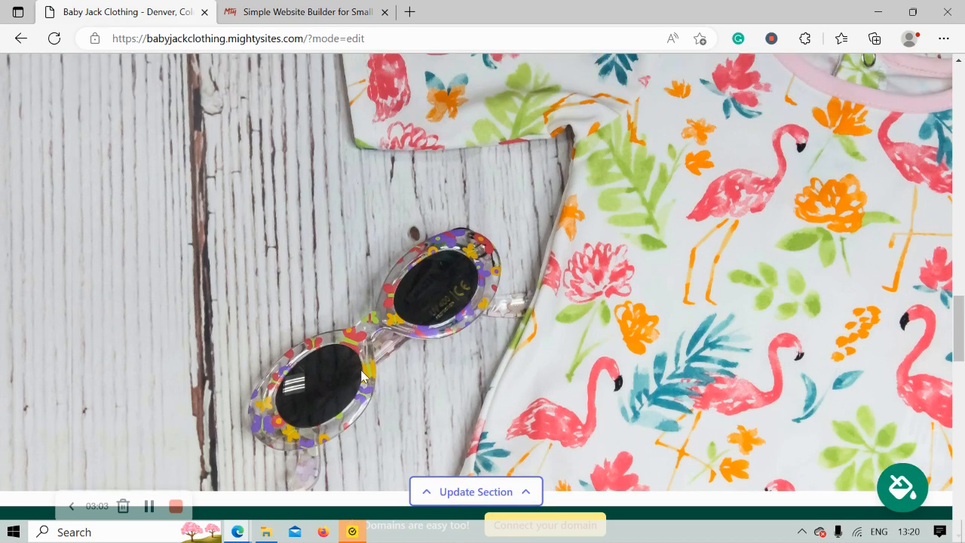
{"action": "scroll", "coordinate": [362, 377], "scroll_direction": "down", "scroll_amount": 8}
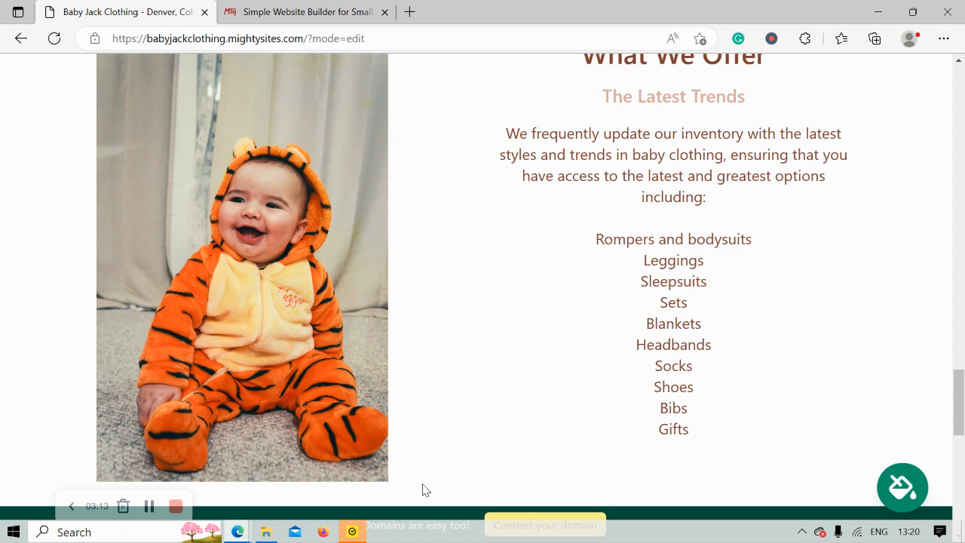
{"action": "scroll", "coordinate": [422, 491], "scroll_direction": "up", "scroll_amount": 4}
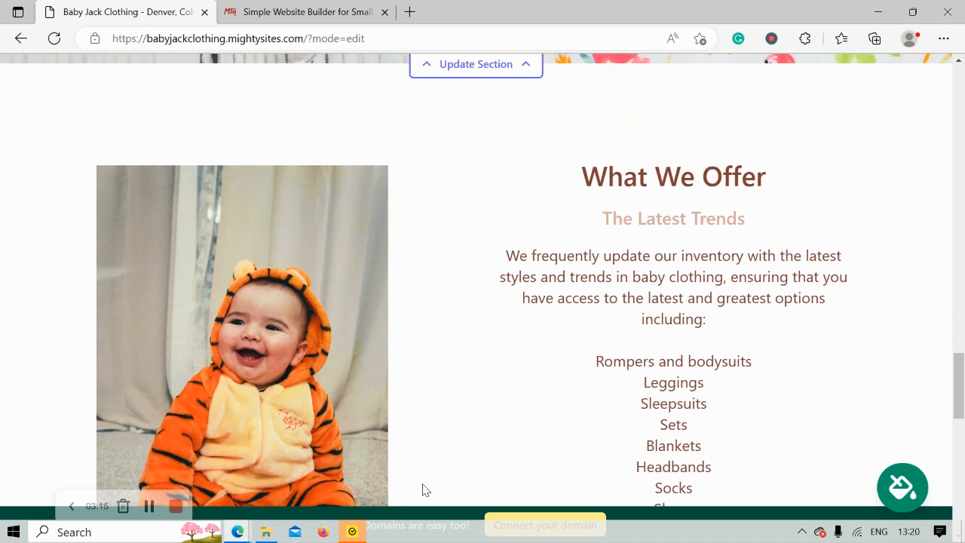
{"action": "scroll", "coordinate": [422, 490], "scroll_direction": "up", "scroll_amount": 8}
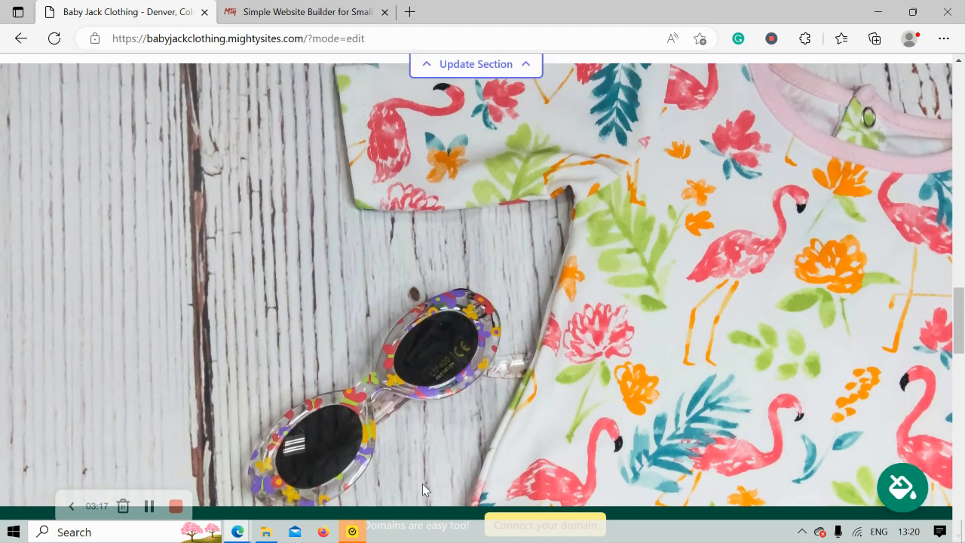
{"action": "scroll", "coordinate": [422, 490], "scroll_direction": "up", "scroll_amount": 12}
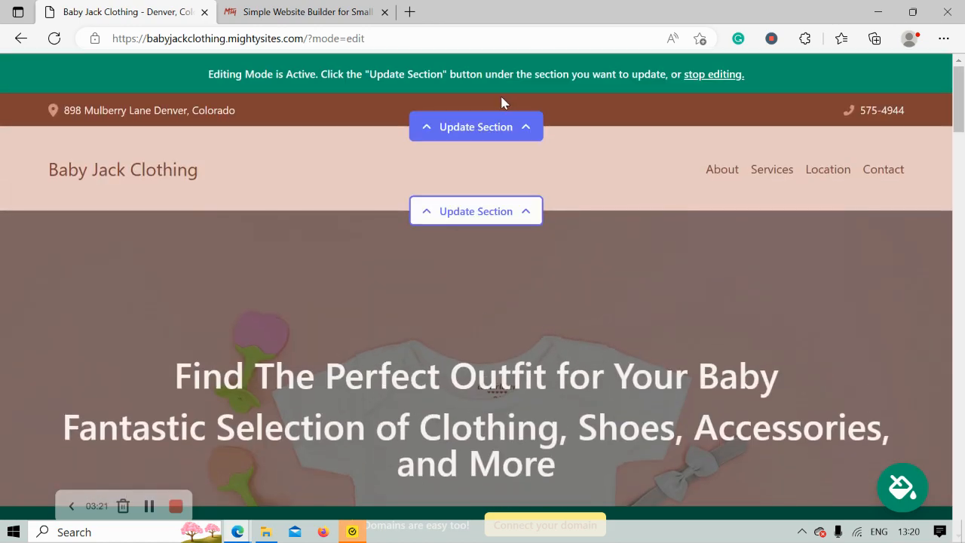
Show the organization email in the top bar, test the address map link, and save the location
{"action": "left_click", "coordinate": [531, 130]}
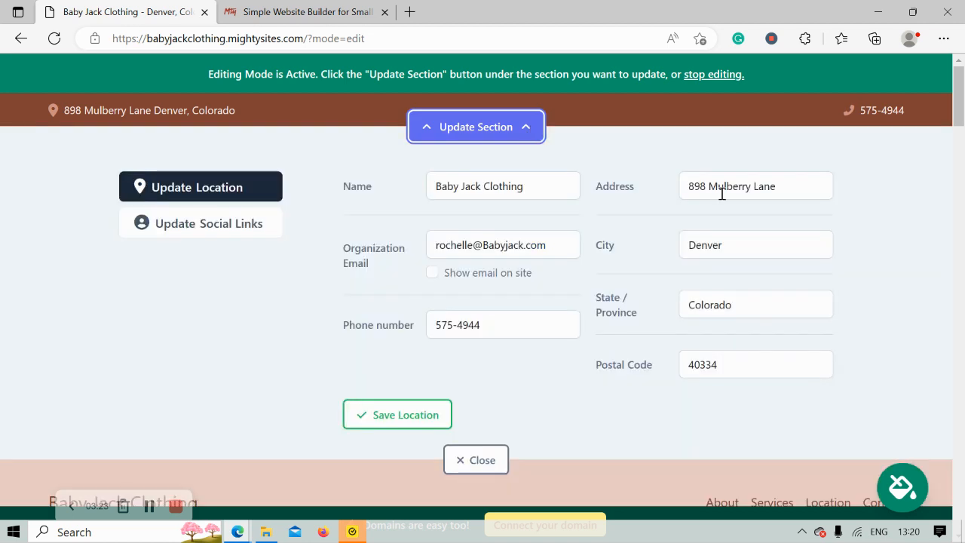
{"action": "left_click", "coordinate": [432, 274]}
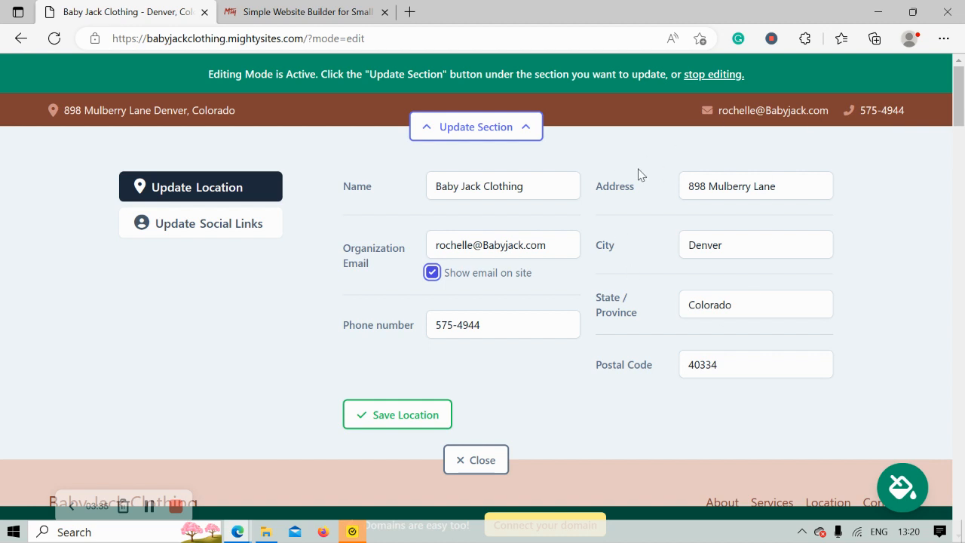
{"action": "left_click", "coordinate": [168, 113]}
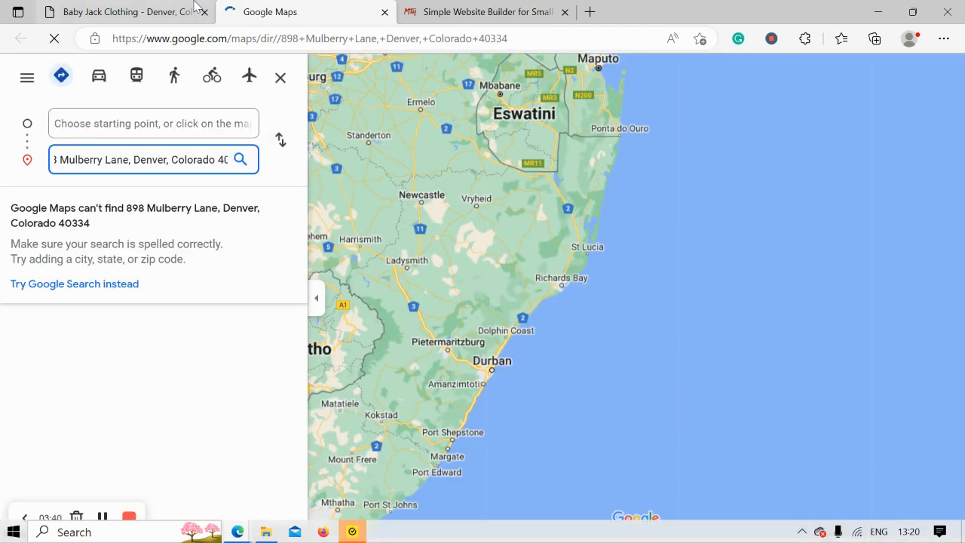
{"action": "left_click", "coordinate": [195, 7]}
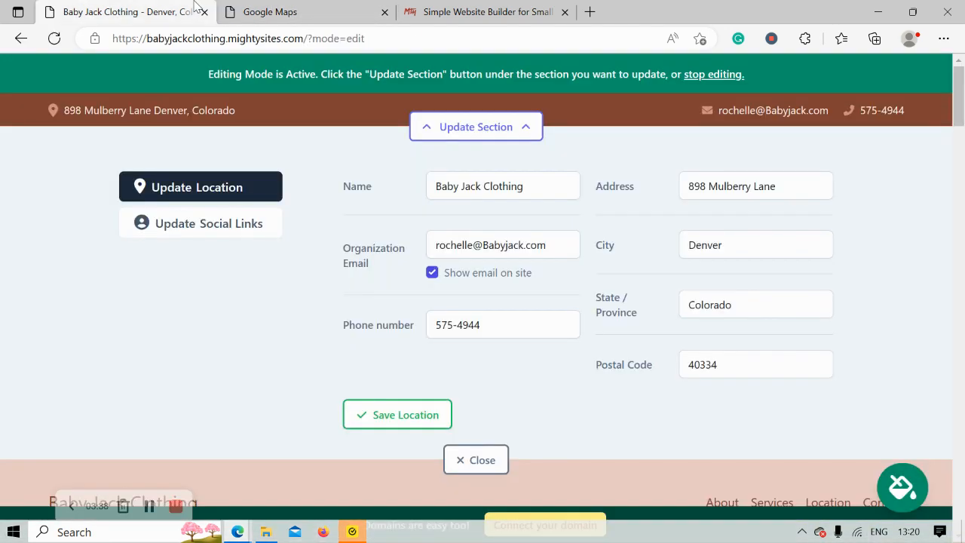
{"action": "left_click", "coordinate": [384, 12]}
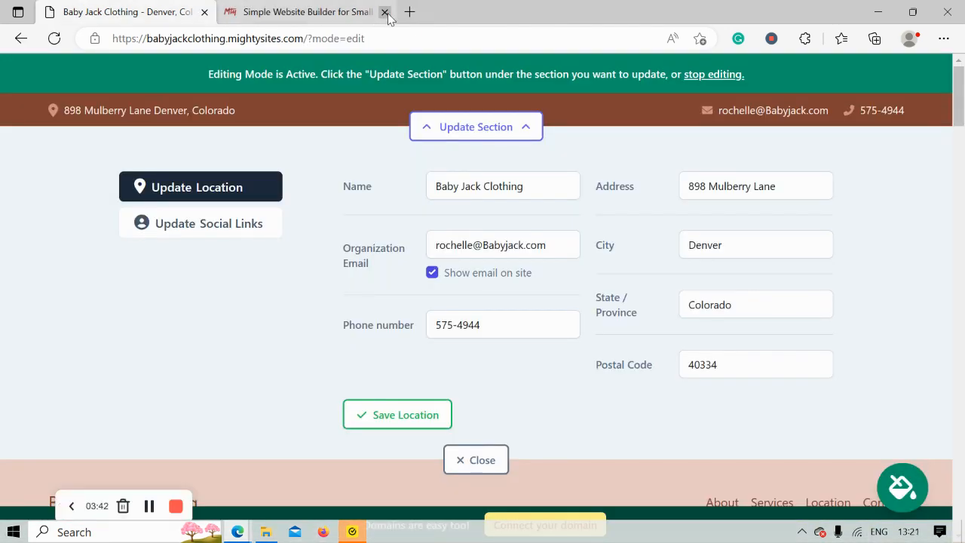
{"action": "left_click", "coordinate": [391, 431]}
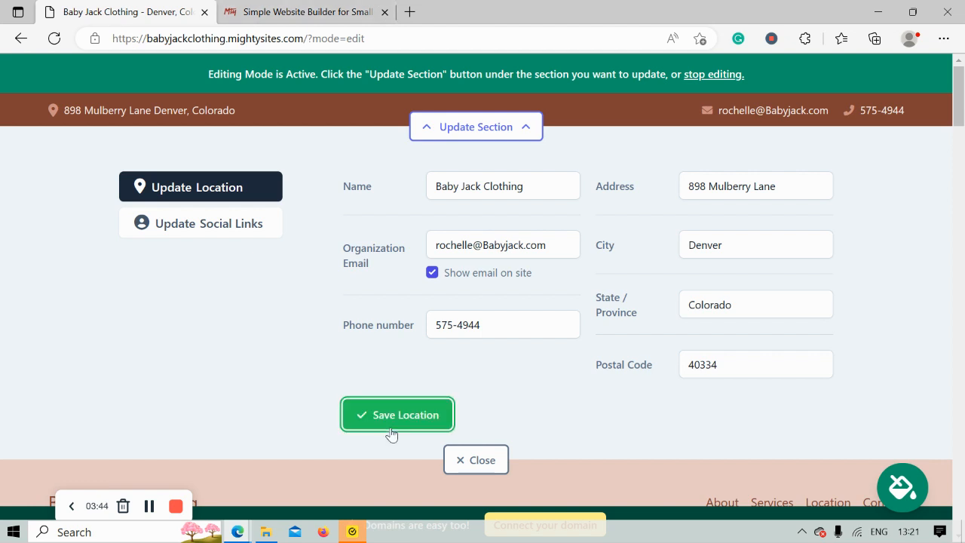
{"action": "left_click", "coordinate": [200, 214]}
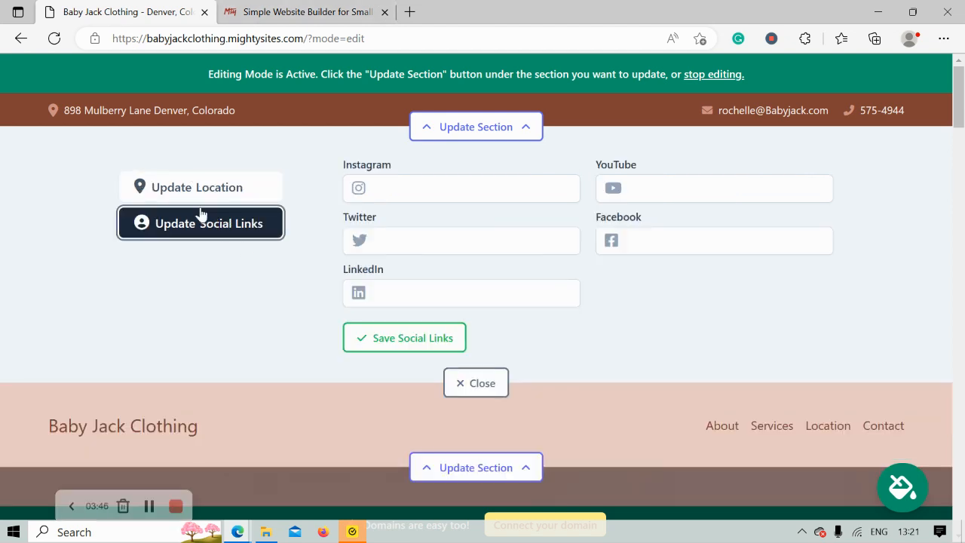
Add the Instagram handle 'mightysites' to the social links, save, and close the editor
{"action": "left_click", "coordinate": [424, 189]}
{"action": "type", "text": "mightysites"}
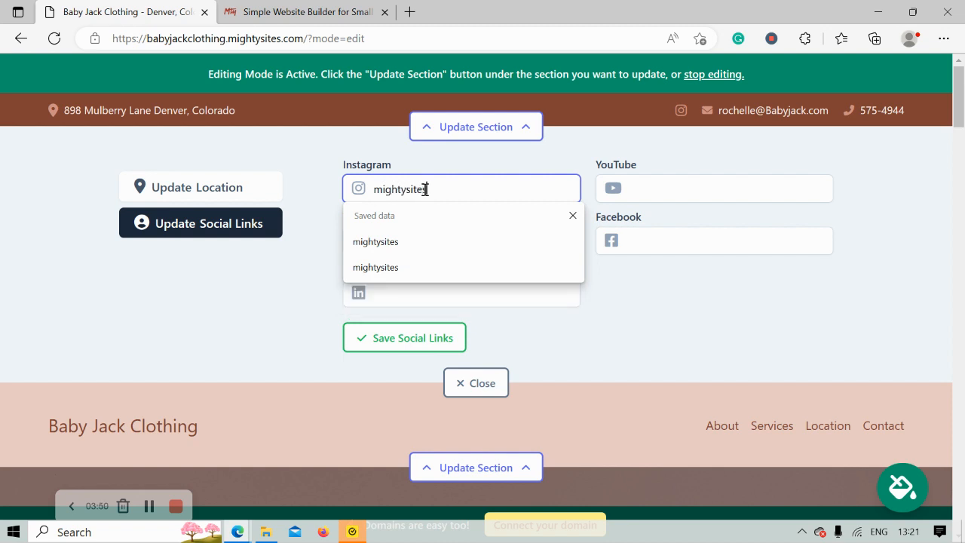
{"action": "left_click", "coordinate": [314, 273]}
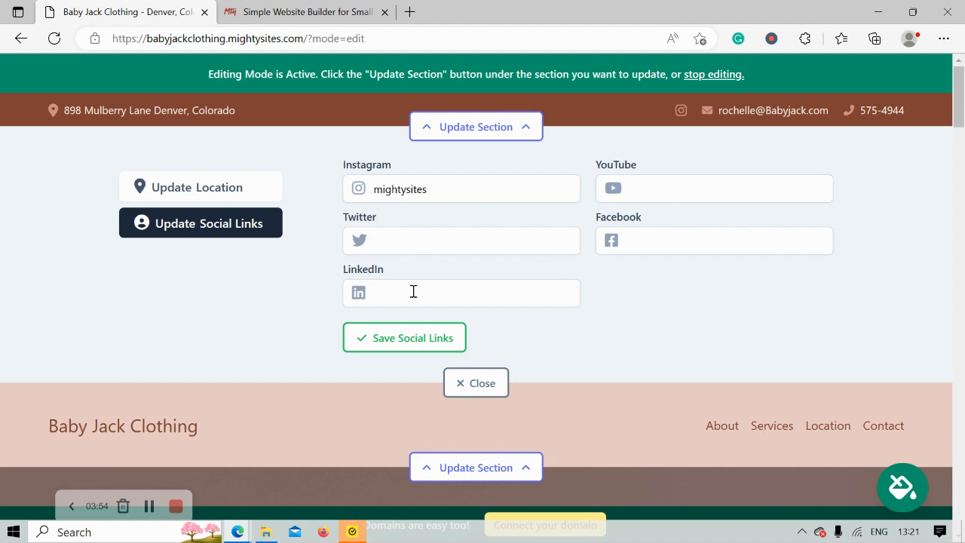
{"action": "left_click", "coordinate": [404, 350]}
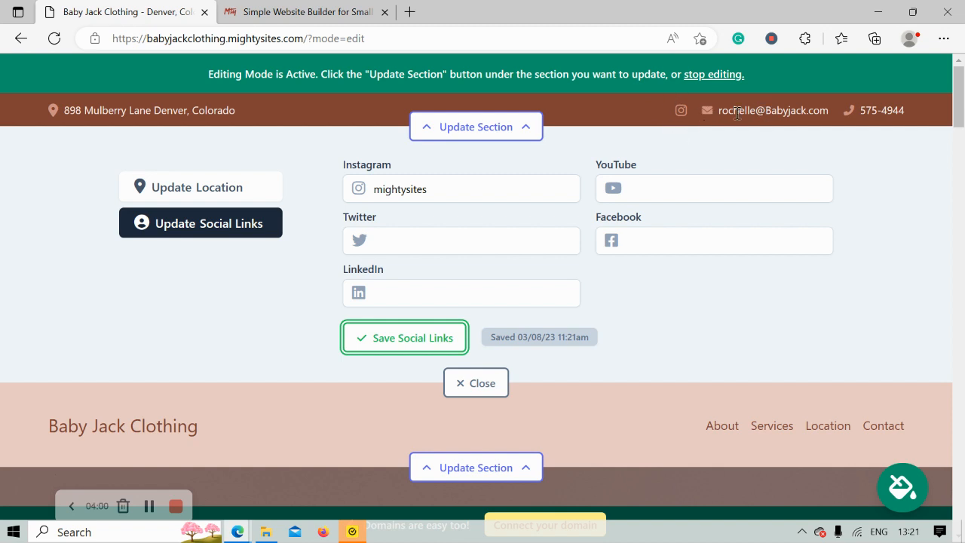
{"action": "left_click", "coordinate": [401, 340]}
{"action": "left_click", "coordinate": [470, 384]}
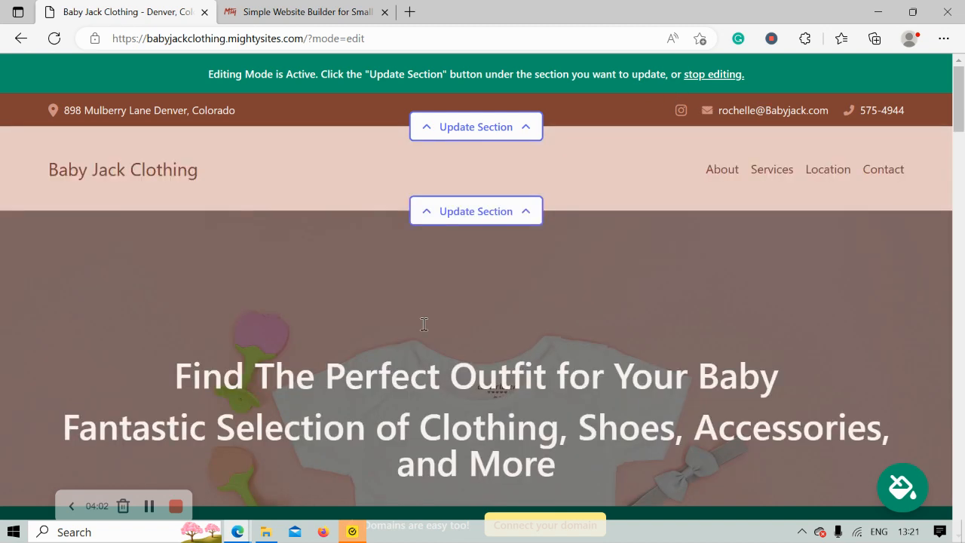
Upload the Mighty Sites logo image from Pictures as the header logo and save it
{"action": "left_click", "coordinate": [481, 216]}
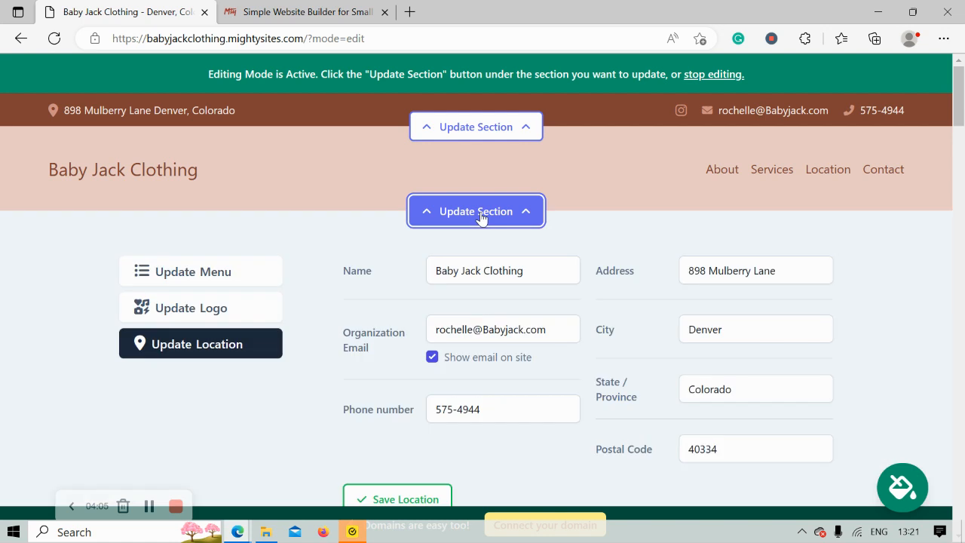
{"action": "left_click", "coordinate": [242, 307]}
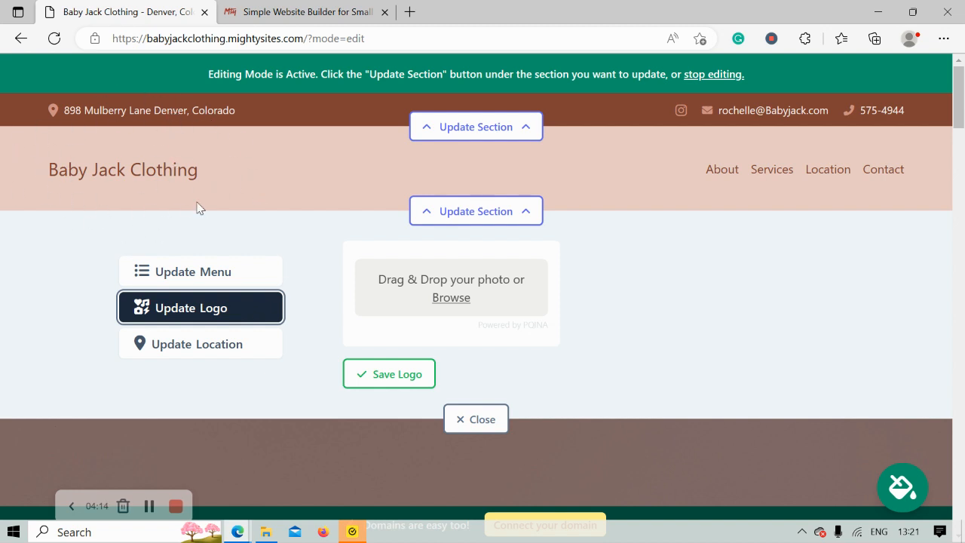
{"action": "left_click", "coordinate": [461, 300]}
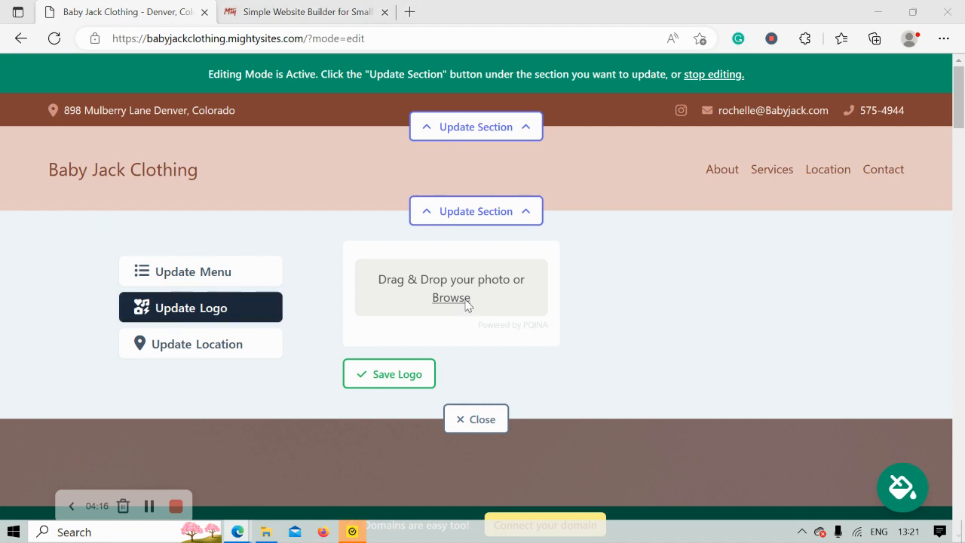
{"action": "left_click", "coordinate": [66, 170]}
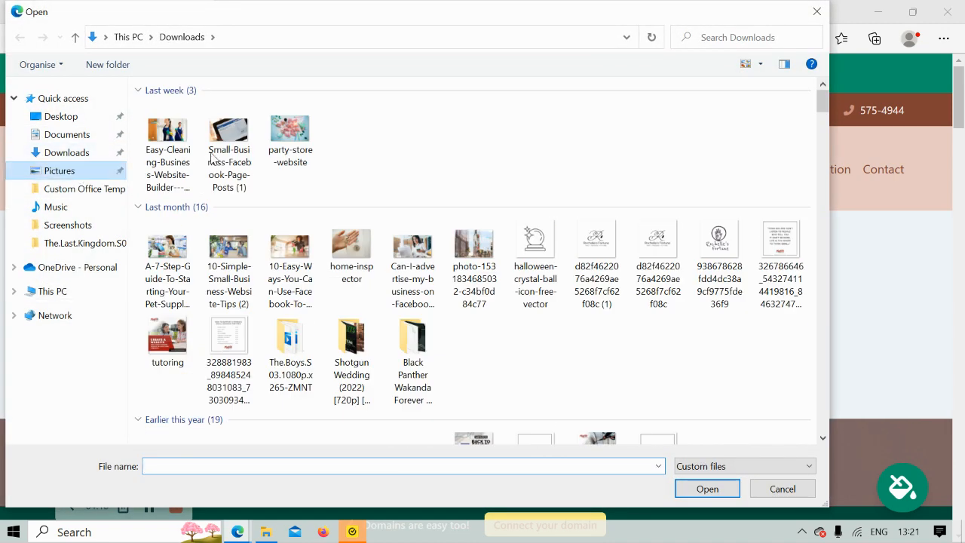
{"action": "double_click", "coordinate": [510, 141]}
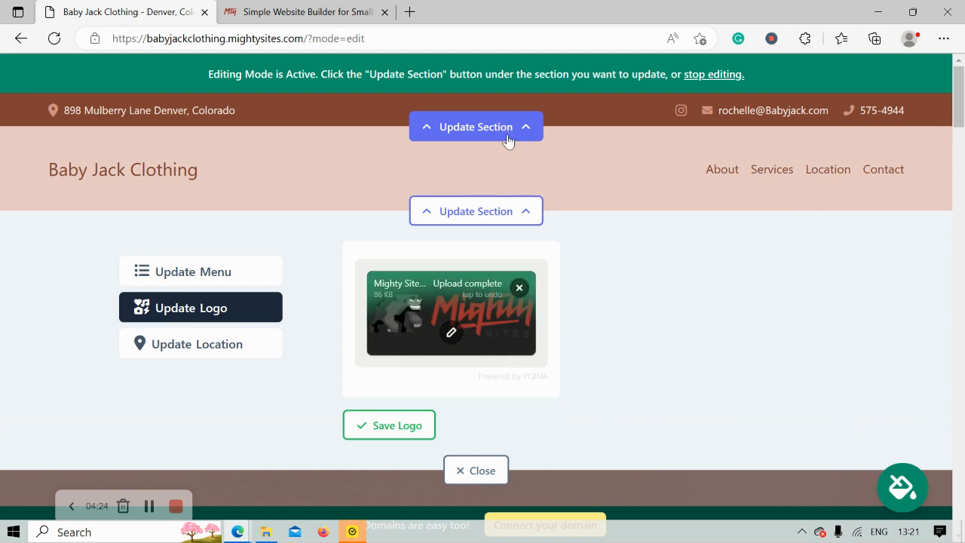
{"action": "left_click", "coordinate": [407, 440]}
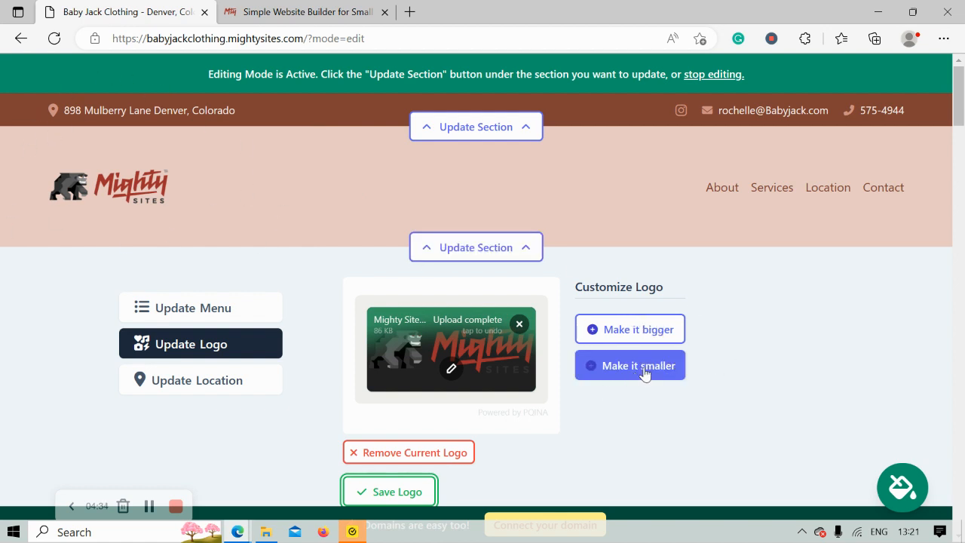
{"action": "scroll", "coordinate": [86, 170], "scroll_direction": "down", "scroll_amount": 1}
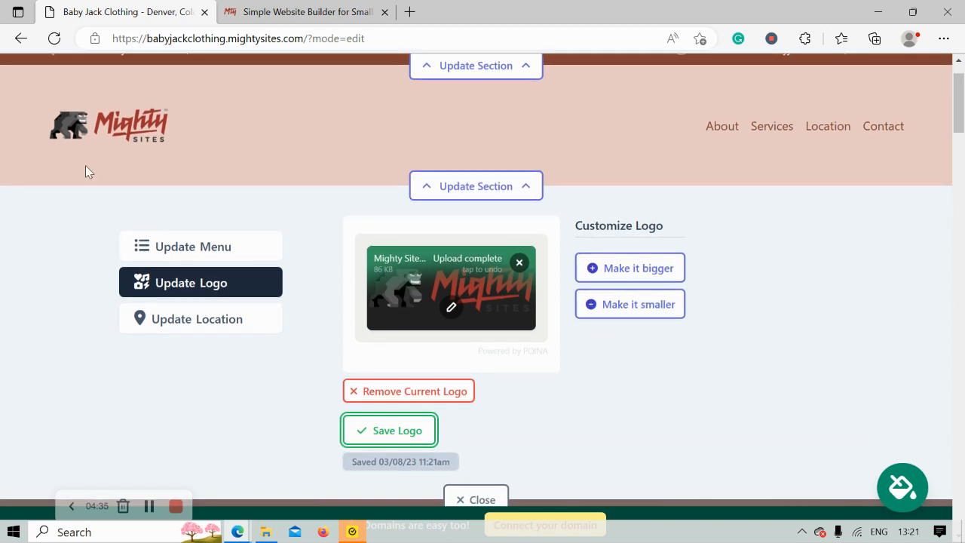
{"action": "left_click", "coordinate": [392, 428]}
{"action": "left_click", "coordinate": [483, 500]}
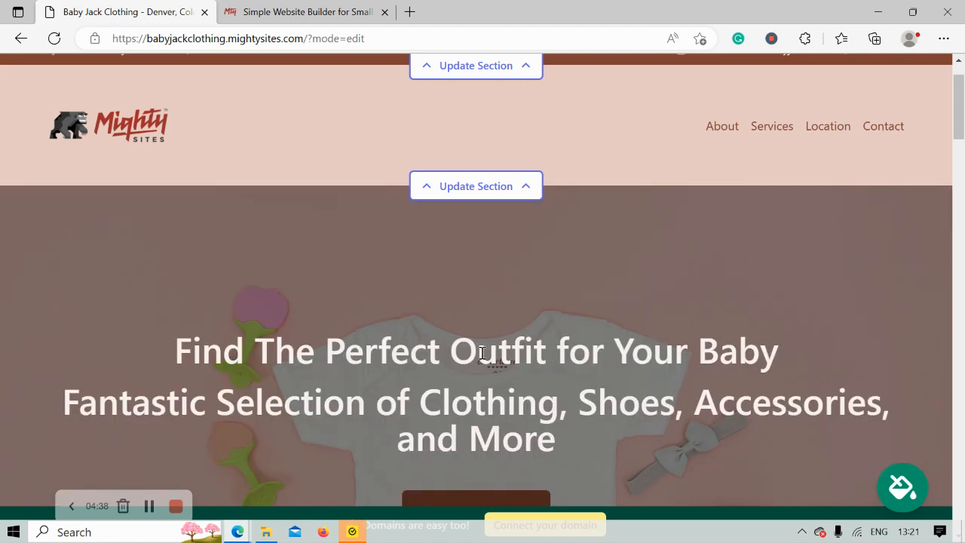
{"action": "scroll", "coordinate": [483, 353], "scroll_direction": "down", "scroll_amount": 6}
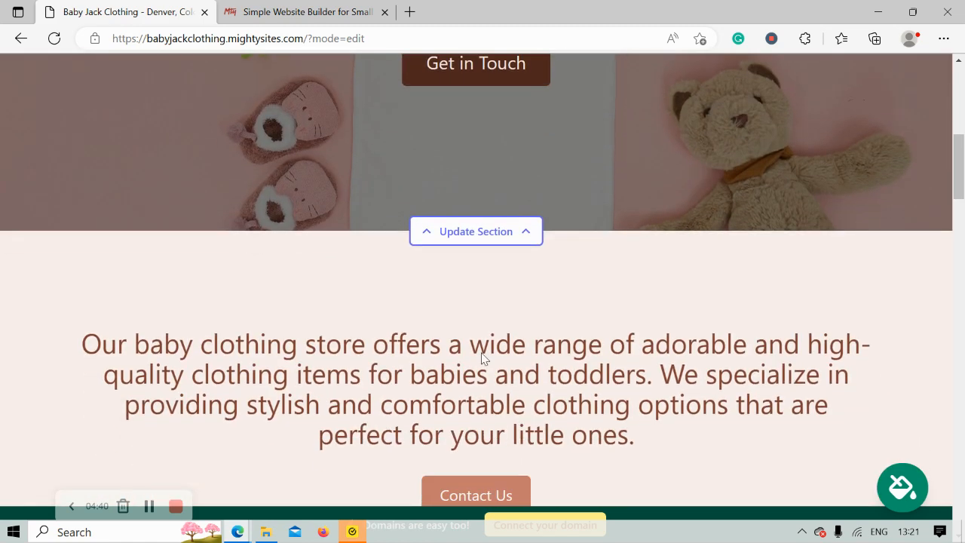
{"action": "scroll", "coordinate": [483, 358], "scroll_direction": "down", "scroll_amount": 3}
{"action": "scroll", "coordinate": [483, 358], "scroll_direction": "down", "scroll_amount": 6}
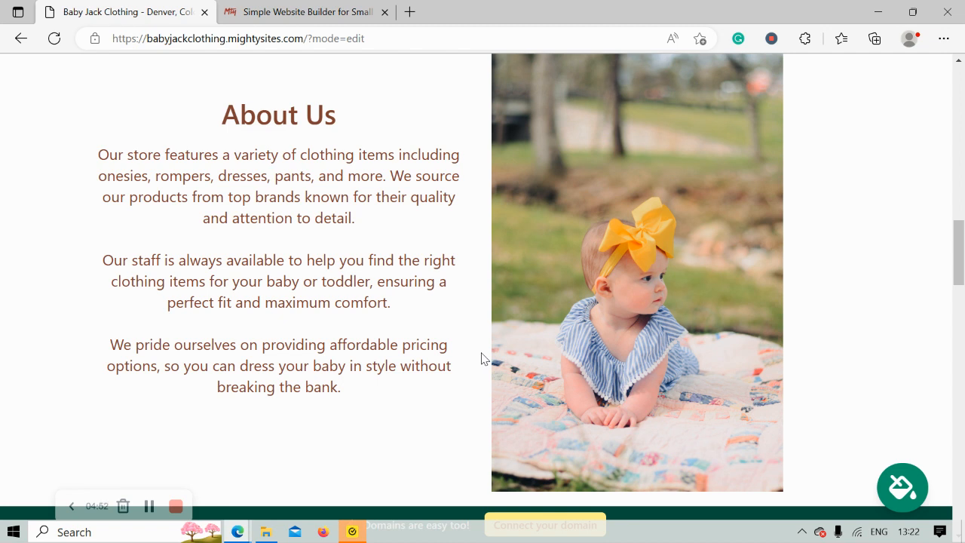
{"action": "scroll", "coordinate": [482, 358], "scroll_direction": "down", "scroll_amount": 1}
{"action": "scroll", "coordinate": [482, 358], "scroll_direction": "up", "scroll_amount": 2}
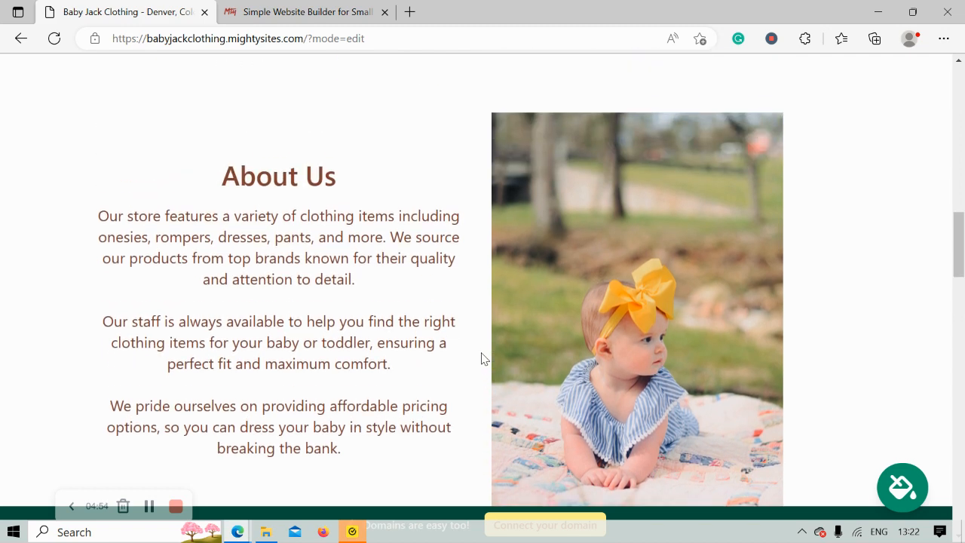
{"action": "left_click_drag", "start_coordinate": [132, 171], "coordinate": [371, 465]}
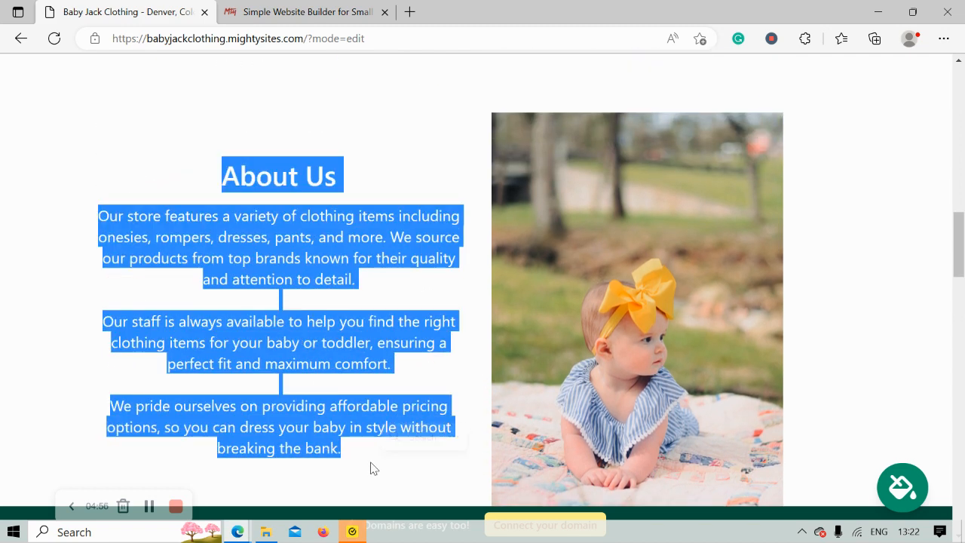
{"action": "left_click", "coordinate": [93, 289]}
{"action": "scroll", "coordinate": [92, 291], "scroll_direction": "up", "scroll_amount": 5}
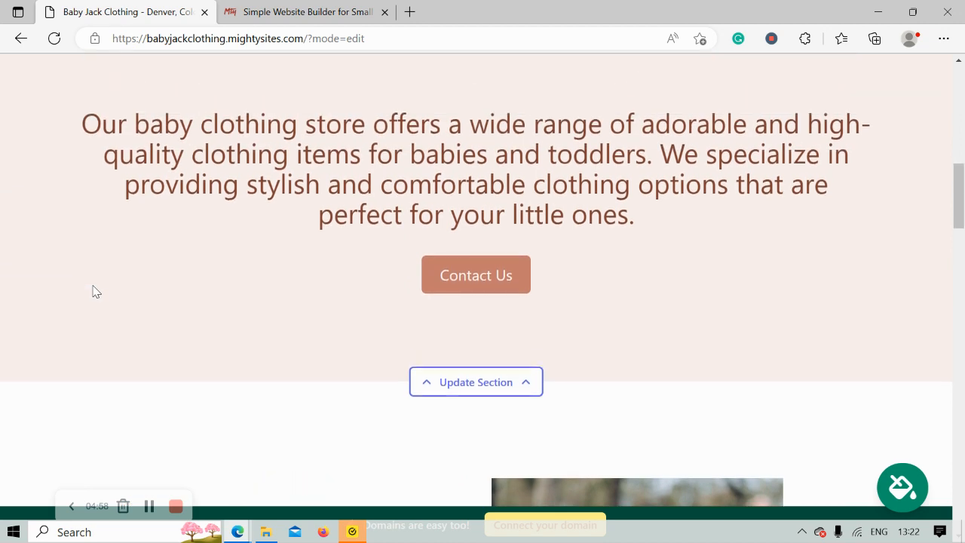
Preview the pale-yellow and pink themes, then apply and save the purple theme
{"action": "left_click", "coordinate": [905, 486]}
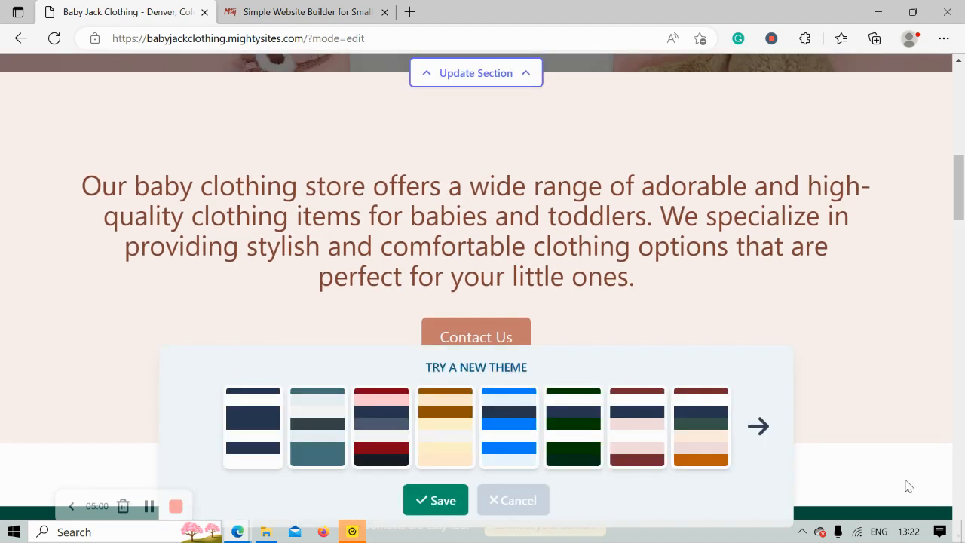
{"action": "left_click", "coordinate": [763, 445]}
{"action": "left_click", "coordinate": [763, 445]}
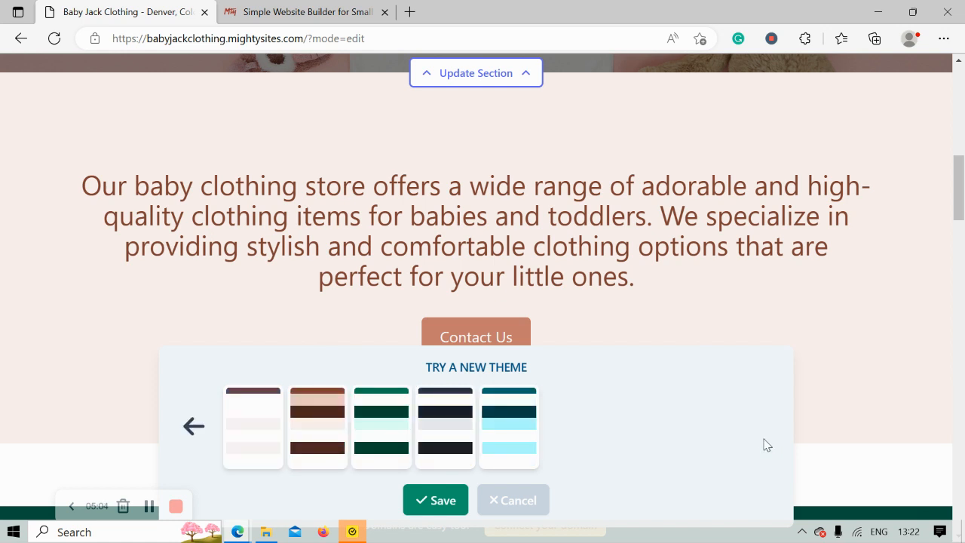
{"action": "left_click", "coordinate": [190, 425]}
{"action": "left_click", "coordinate": [638, 450]}
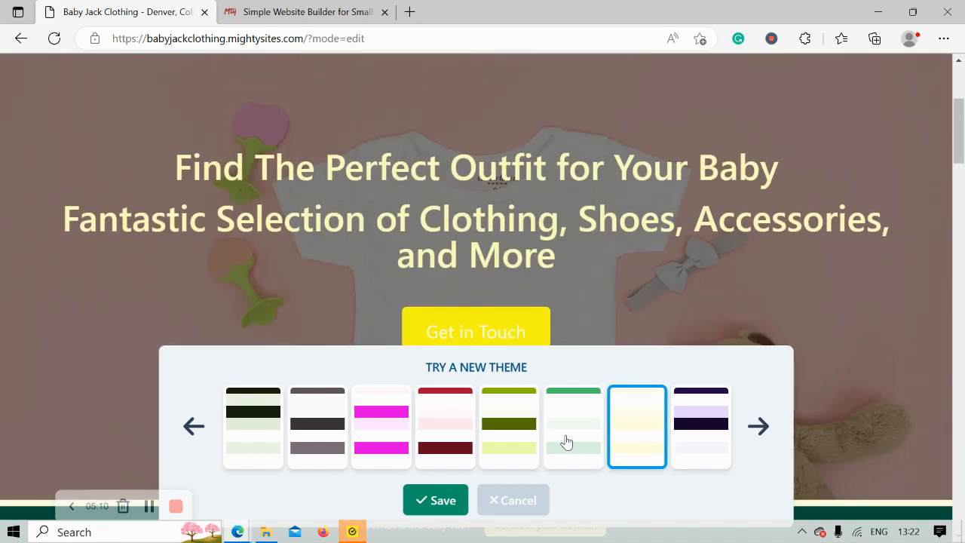
{"action": "left_click", "coordinate": [381, 423]}
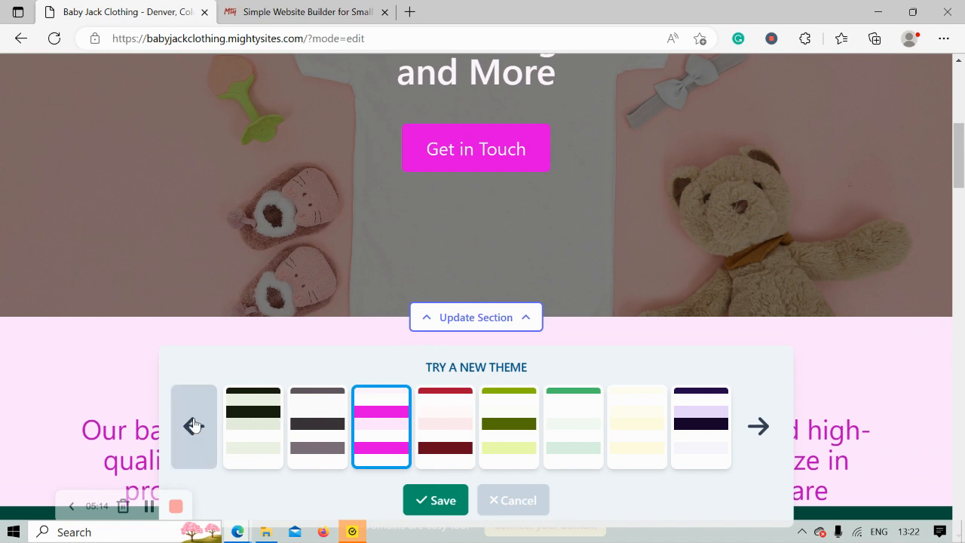
{"action": "left_click", "coordinate": [194, 426]}
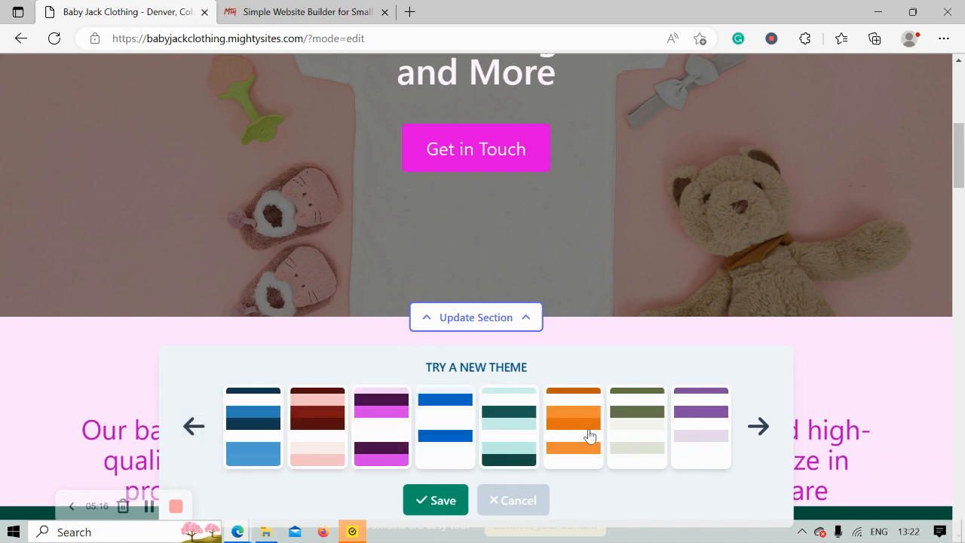
{"action": "left_click", "coordinate": [725, 446]}
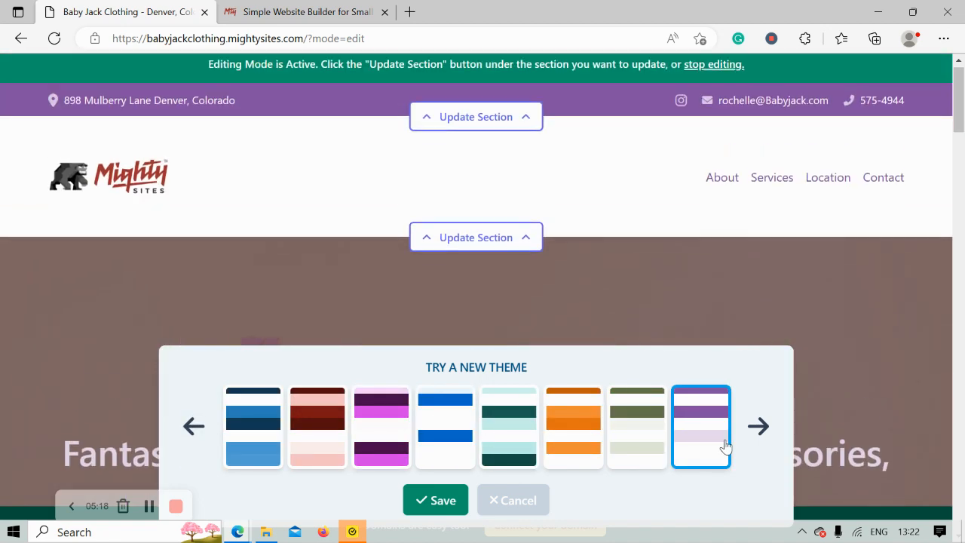
{"action": "left_click", "coordinate": [183, 419]}
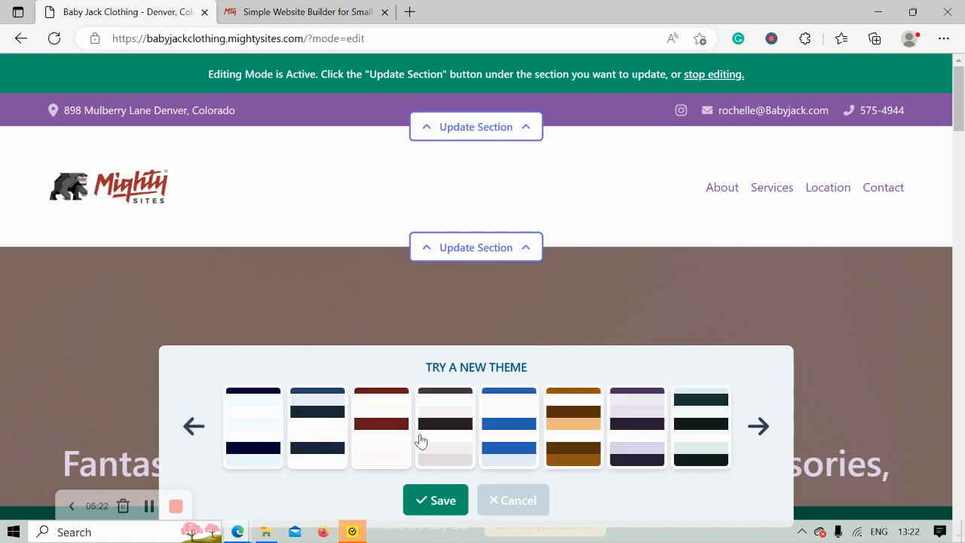
{"action": "left_click", "coordinate": [442, 502]}
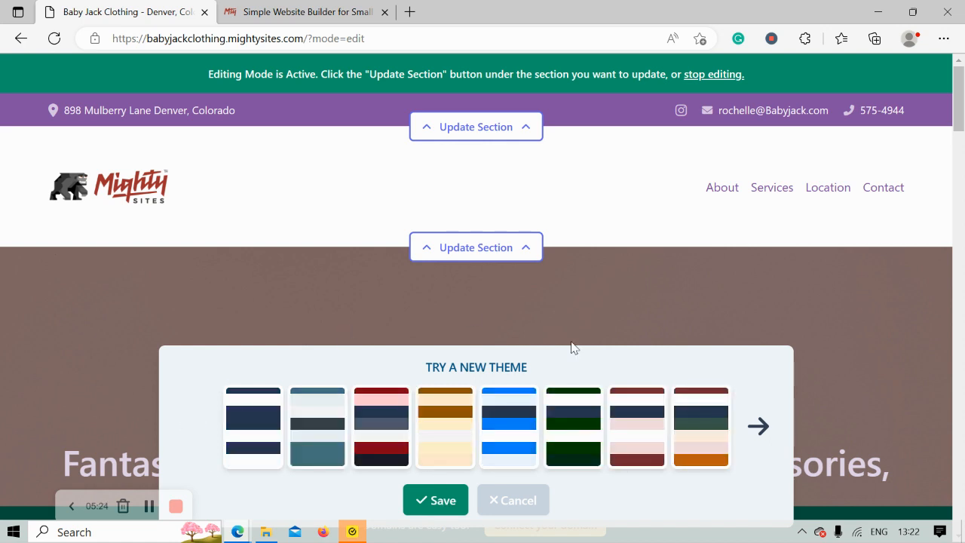
Open Update Section for the hero banner and switch to its Update Image tab
{"action": "scroll", "coordinate": [571, 348], "scroll_direction": "down", "scroll_amount": 4}
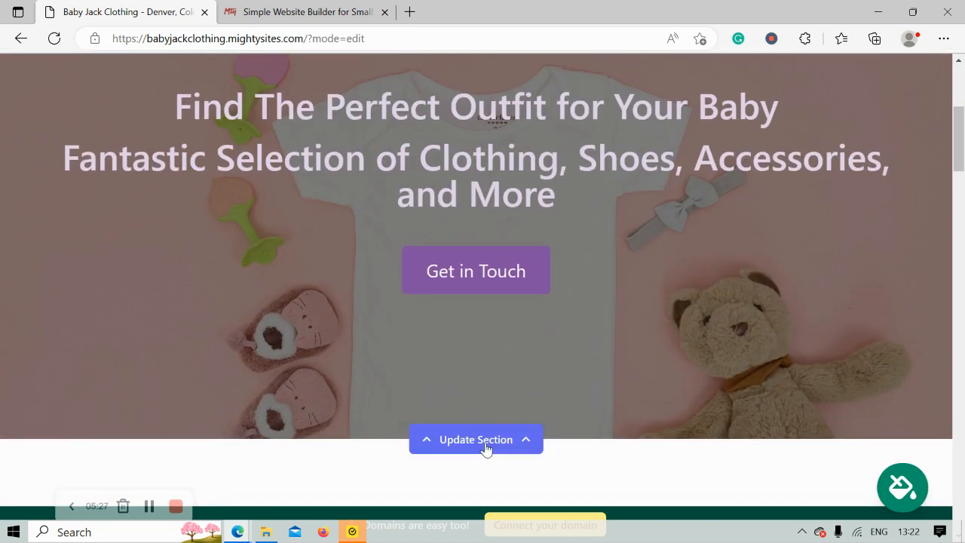
{"action": "left_click", "coordinate": [486, 448]}
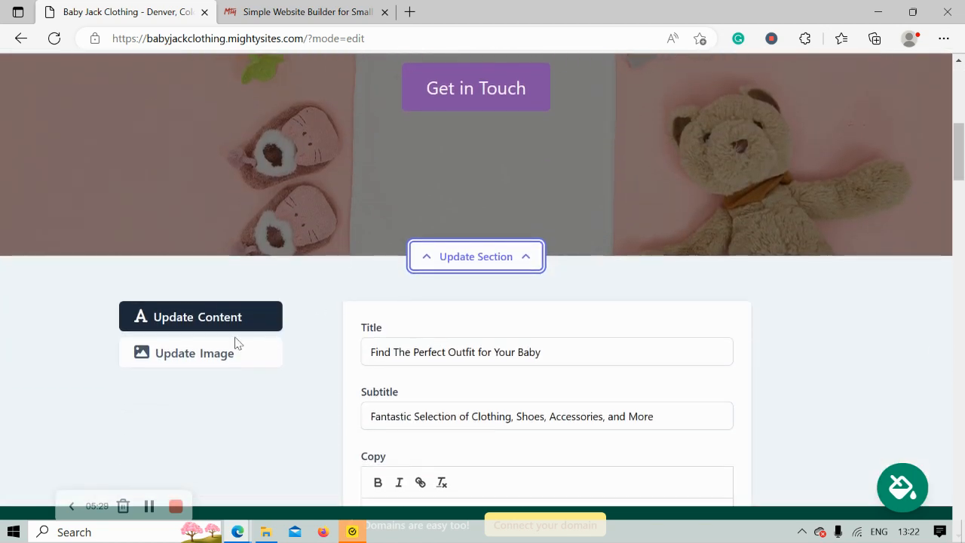
{"action": "left_click", "coordinate": [226, 351]}
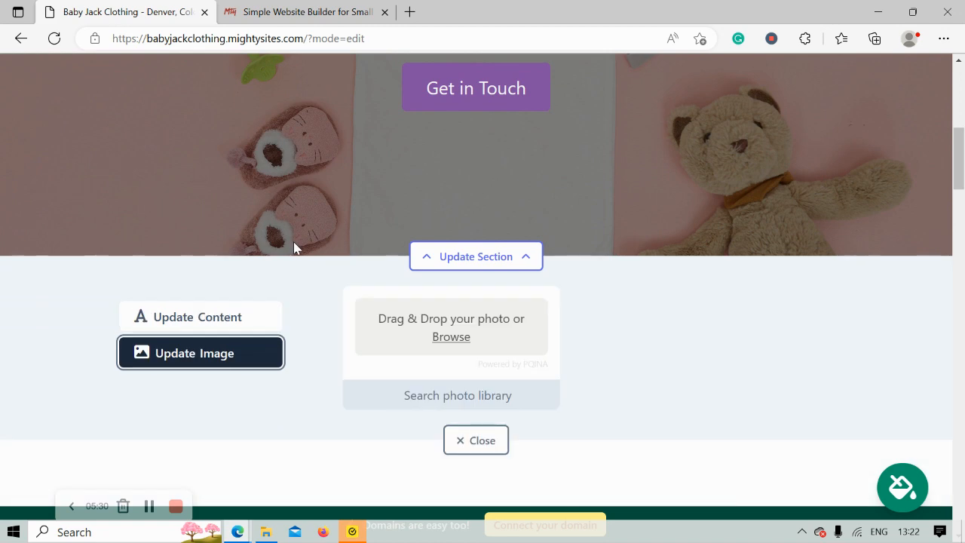
{"action": "scroll", "coordinate": [294, 249], "scroll_direction": "up", "scroll_amount": 4}
{"action": "scroll", "coordinate": [293, 248], "scroll_direction": "up", "scroll_amount": 2}
{"action": "scroll", "coordinate": [293, 248], "scroll_direction": "down", "scroll_amount": 7}
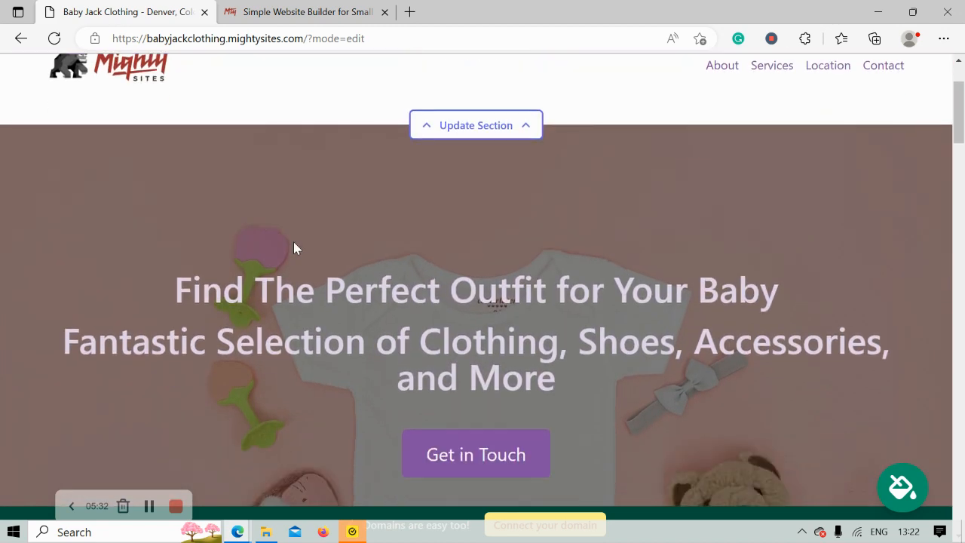
{"action": "scroll", "coordinate": [510, 239], "scroll_direction": "up", "scroll_amount": 3}
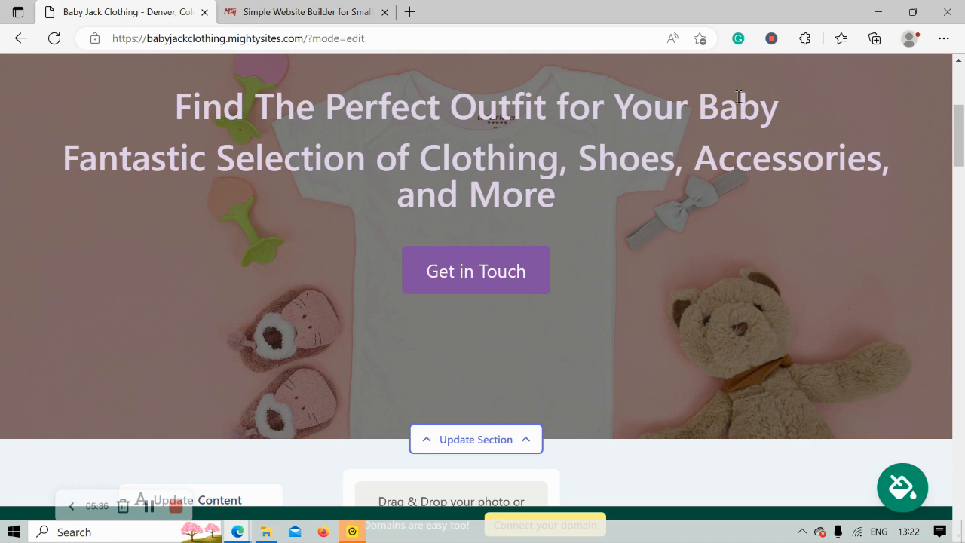
{"action": "scroll", "coordinate": [739, 97], "scroll_direction": "down", "scroll_amount": 3}
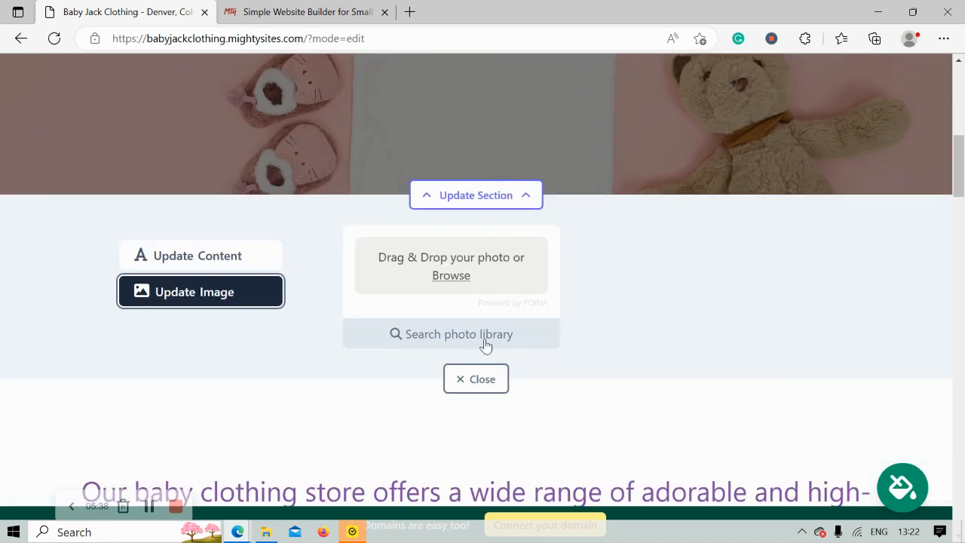
Search the stock photo library for 'Baby Clothing' and page through the results
{"action": "left_click", "coordinate": [485, 343]}
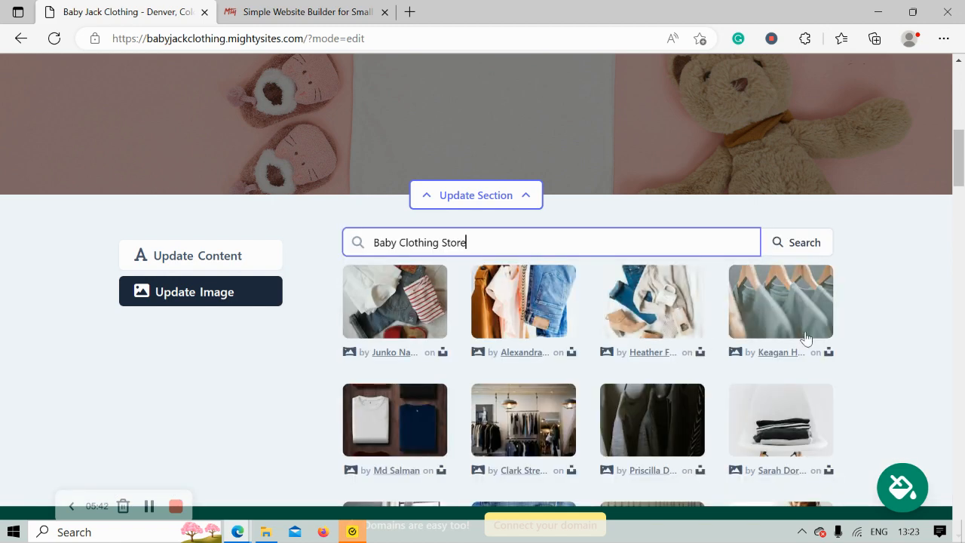
{"action": "scroll", "coordinate": [871, 339], "scroll_direction": "down", "scroll_amount": 3}
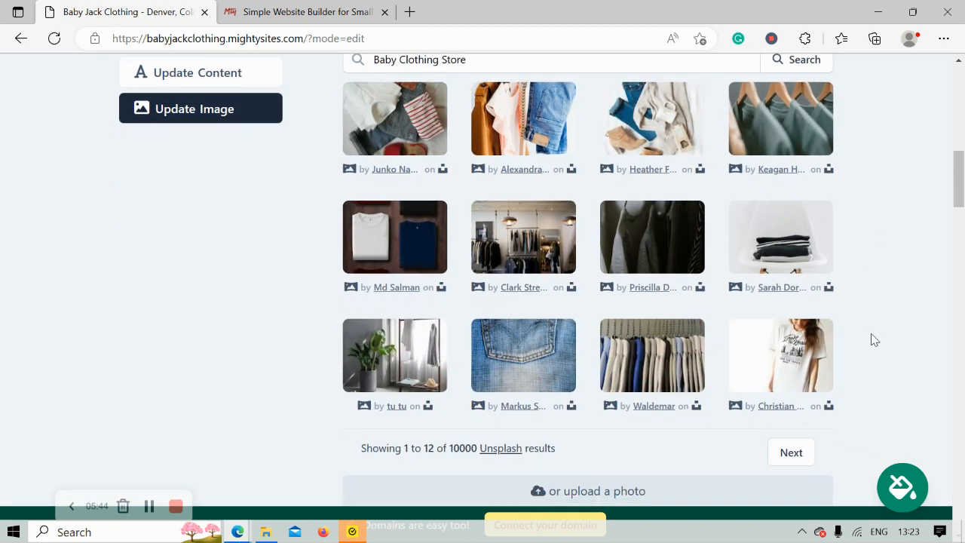
{"action": "scroll", "coordinate": [871, 339], "scroll_direction": "up", "scroll_amount": 1}
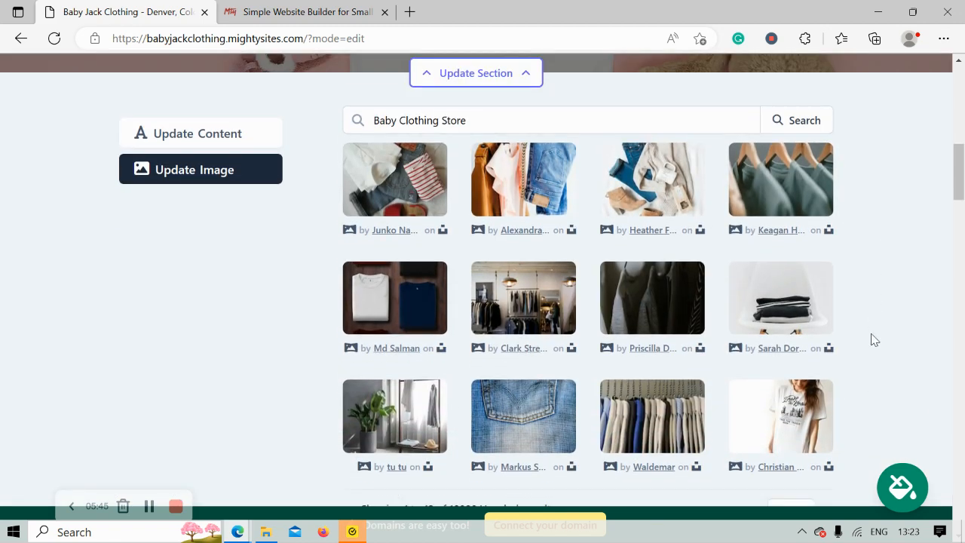
{"action": "left_click", "coordinate": [441, 120]}
{"action": "left_click_drag", "start_coordinate": [441, 120], "coordinate": [530, 129]}
{"action": "key", "text": "BackSpace"}
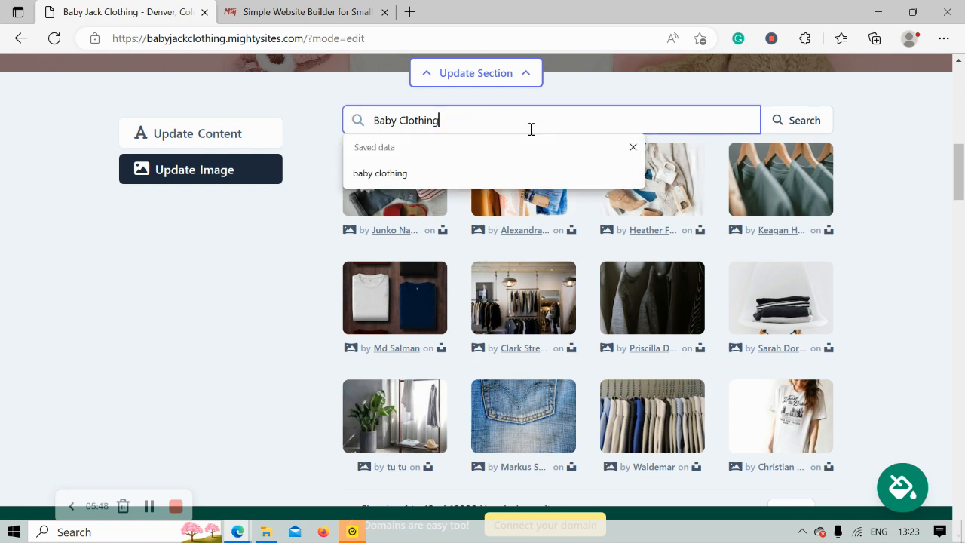
{"action": "left_click", "coordinate": [779, 132]}
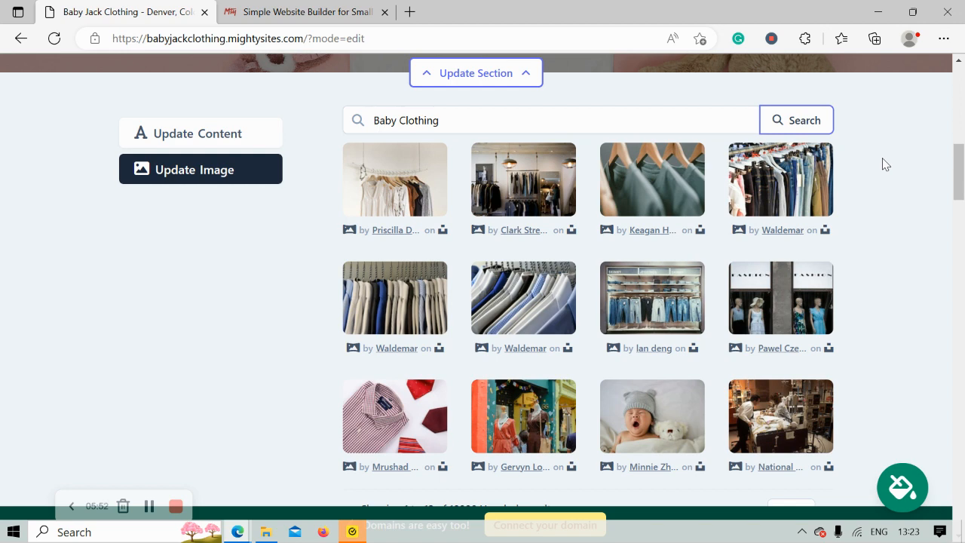
{"action": "scroll", "coordinate": [883, 164], "scroll_direction": "down", "scroll_amount": 1}
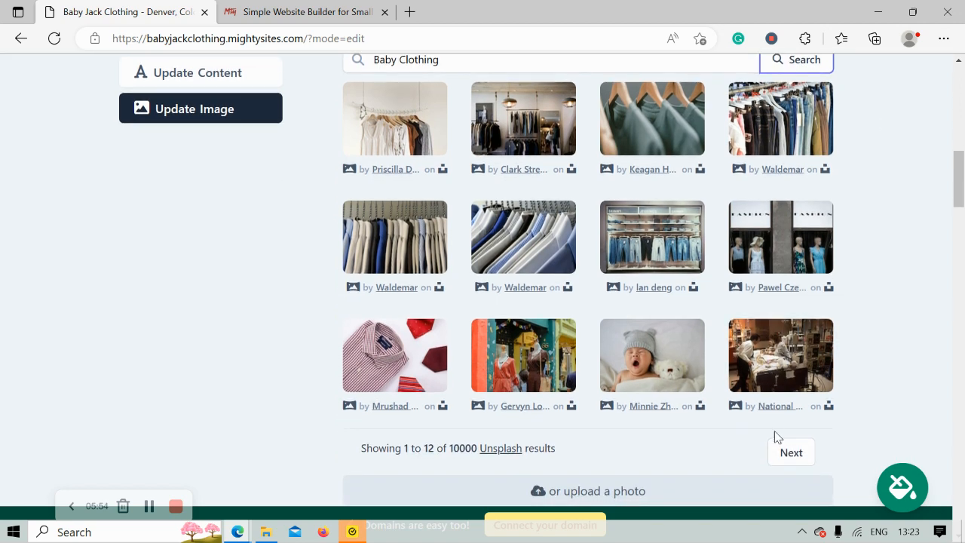
{"action": "left_click", "coordinate": [789, 454]}
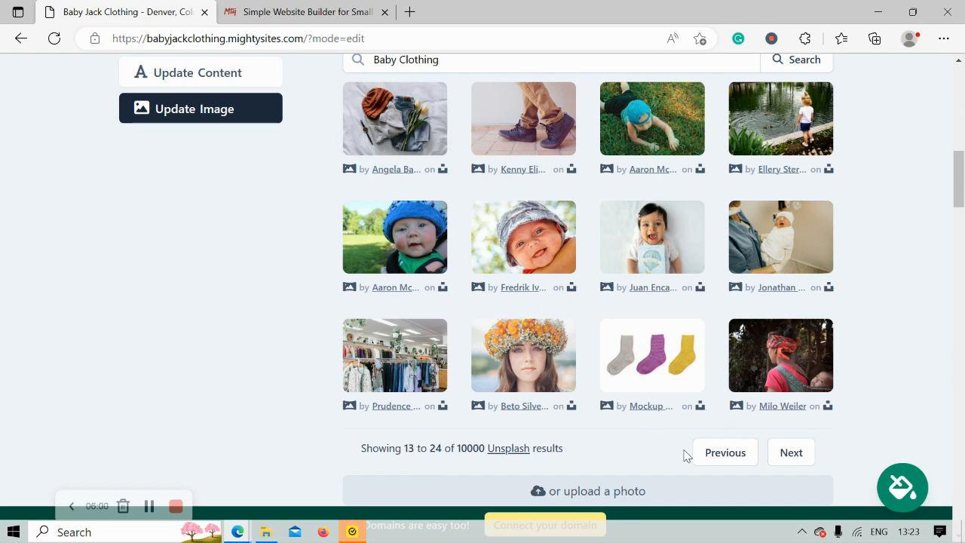
{"action": "left_click", "coordinate": [711, 459]}
{"action": "scroll", "coordinate": [789, 354], "scroll_direction": "up", "scroll_amount": 5}
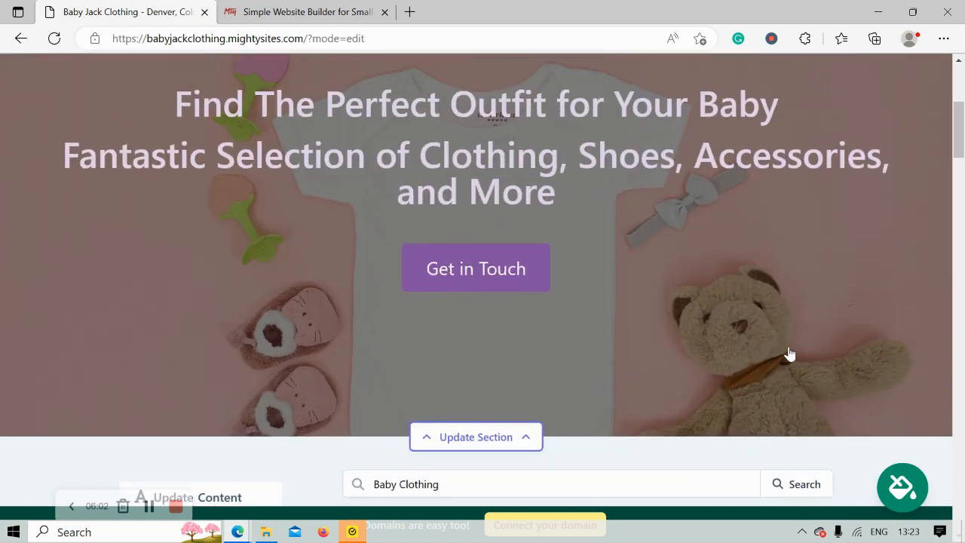
{"action": "scroll", "coordinate": [389, 120], "scroll_direction": "down", "scroll_amount": 5}
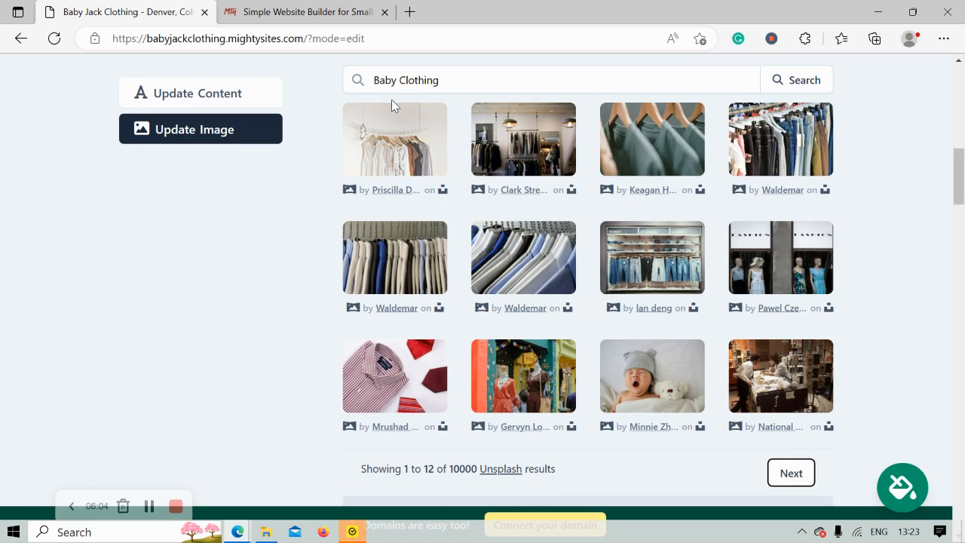
Search the photo library for 'Baby romper' and view more results
{"action": "left_click_drag", "start_coordinate": [399, 83], "coordinate": [536, 73]}
{"action": "type", "text": "ro"}
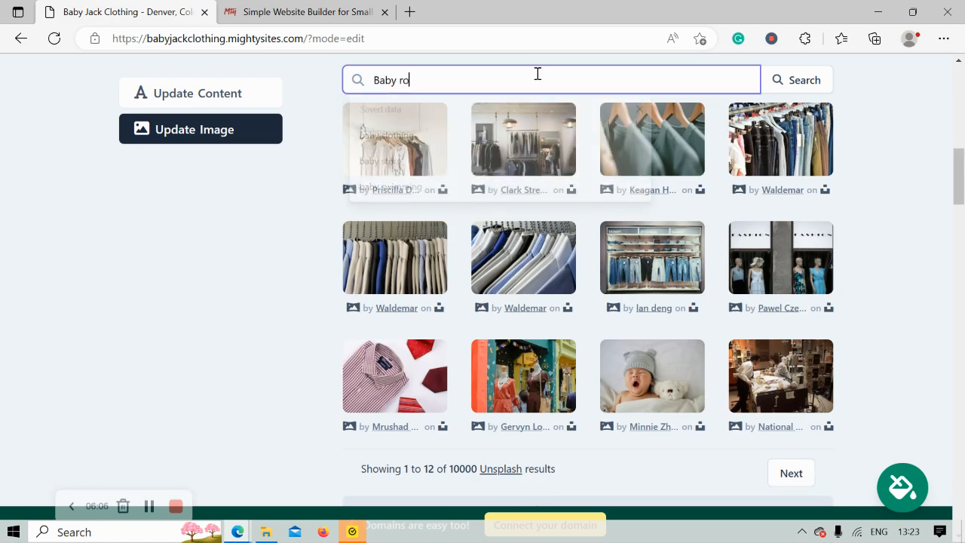
{"action": "type", "text": "mper"}
{"action": "left_click", "coordinate": [789, 84]}
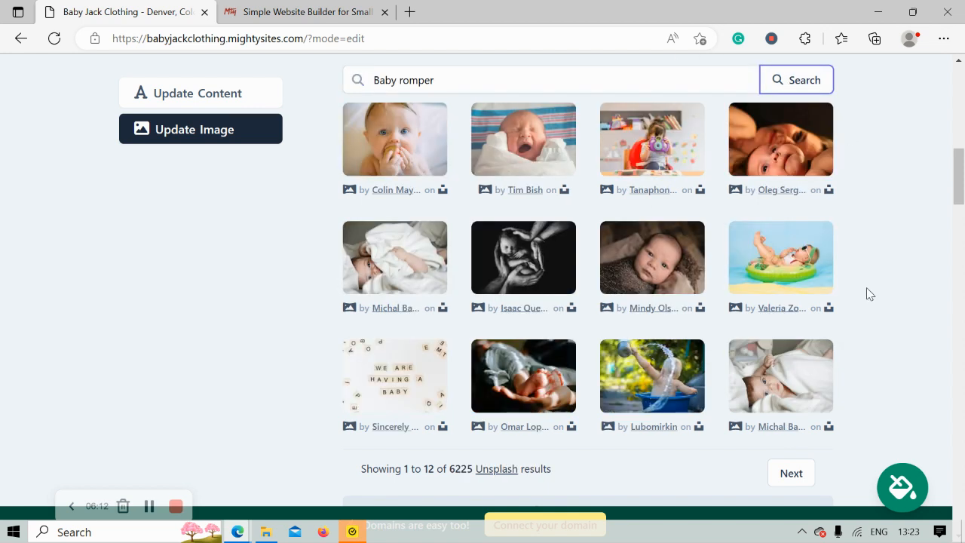
{"action": "left_click", "coordinate": [804, 479]}
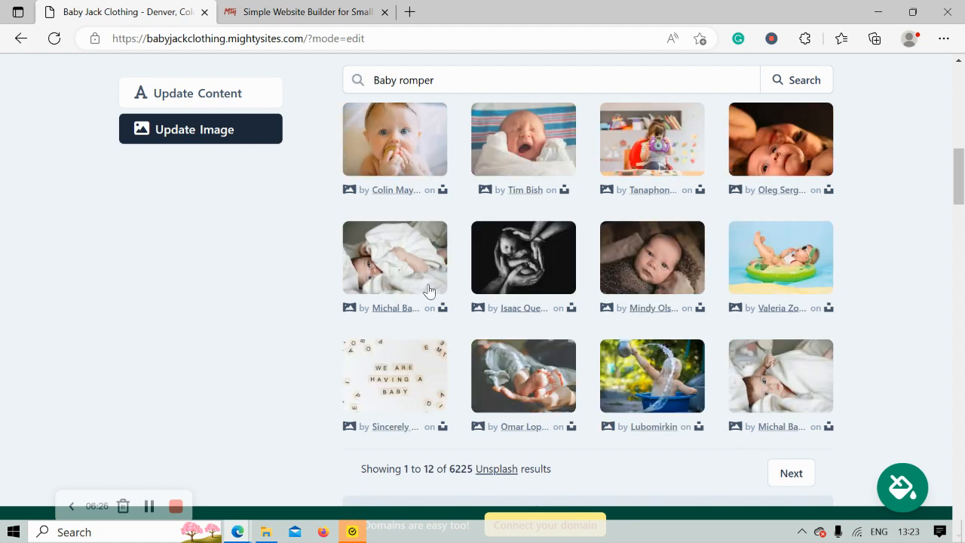
Search the photo library for 'toddler clothes', listing 2295 Unsplash results
{"action": "left_click", "coordinate": [399, 75]}
{"action": "key", "text": "Delete"}
{"action": "key", "text": "Delete"}
{"action": "key", "text": "Delete"}
{"action": "key", "text": "Delete"}
{"action": "key", "text": "Delete"}
{"action": "key", "text": "Delete"}
{"action": "key", "text": "Delete"}
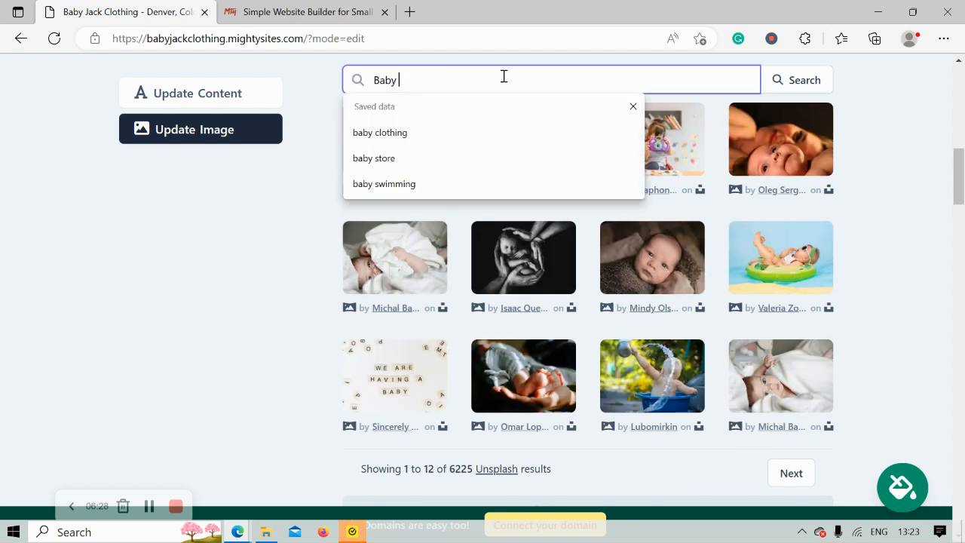
{"action": "key", "text": "BackSpace"}
{"action": "key", "text": "BackSpace"}
{"action": "key", "text": "BackSpace"}
{"action": "key", "text": "BackSpace"}
{"action": "type", "text": "toddler clothes"}
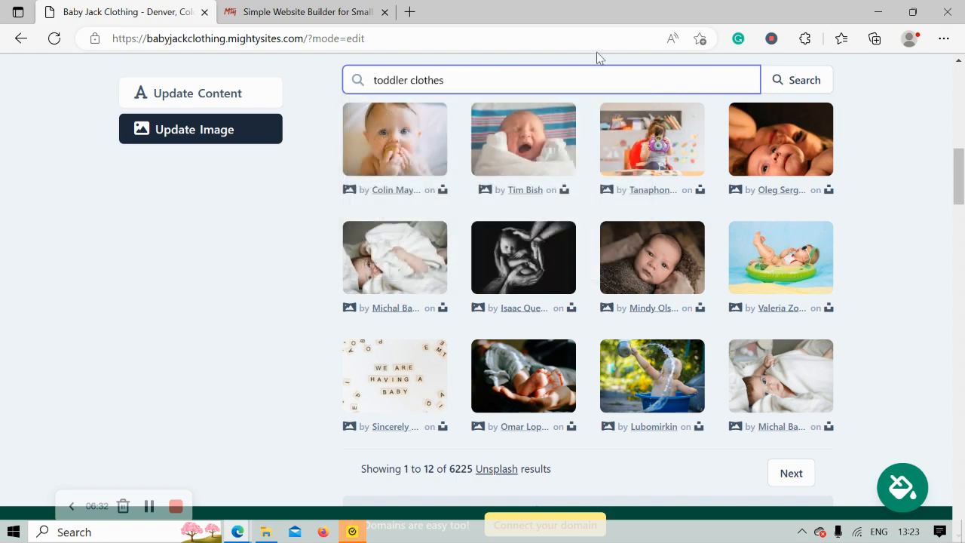
{"action": "left_click", "coordinate": [794, 79]}
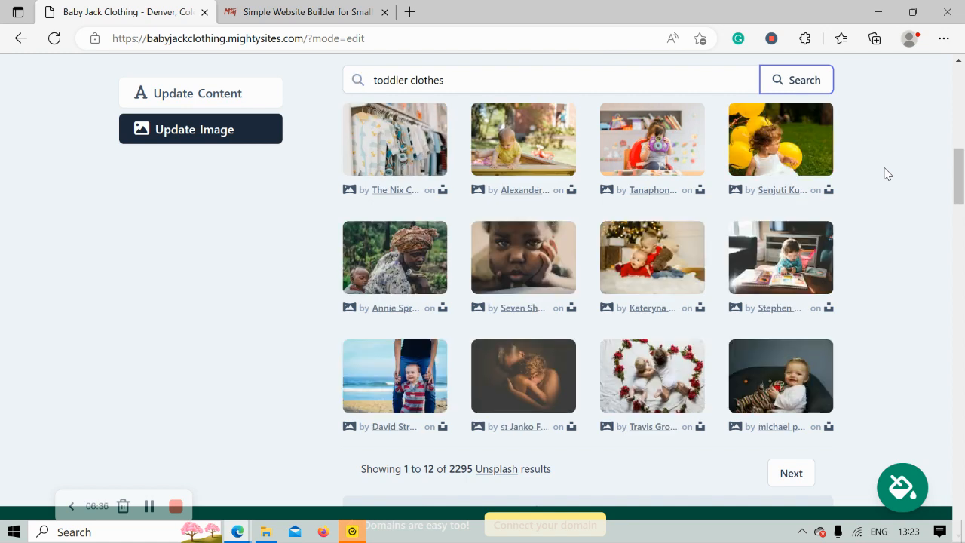
Select and save the baby clothes rack photo as the hero background, then open Update Content
{"action": "left_click", "coordinate": [386, 155]}
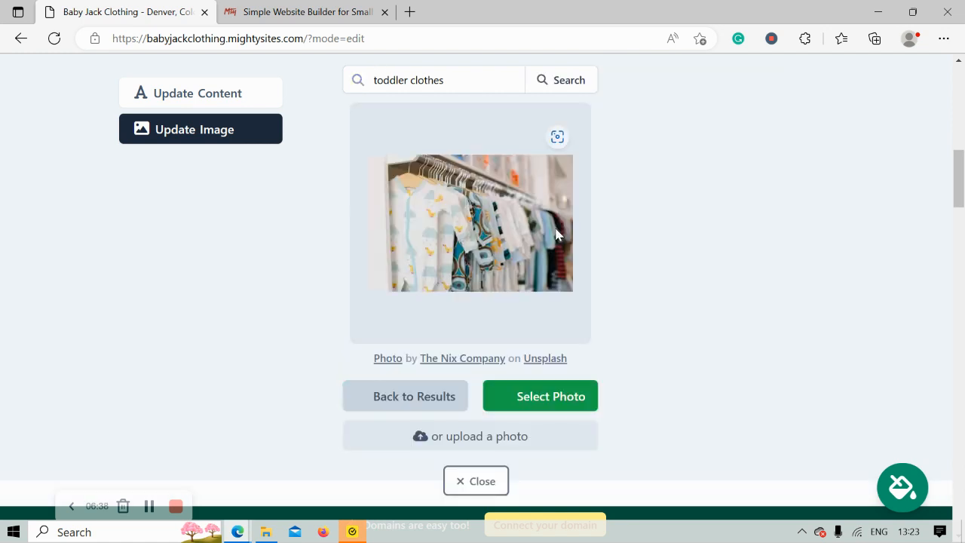
{"action": "left_click", "coordinate": [591, 395]}
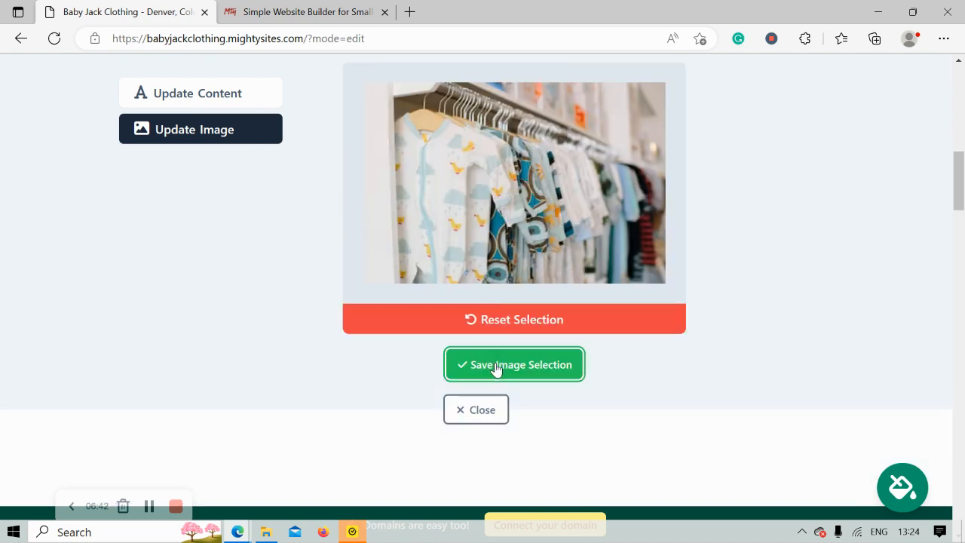
{"action": "left_click", "coordinate": [495, 365]}
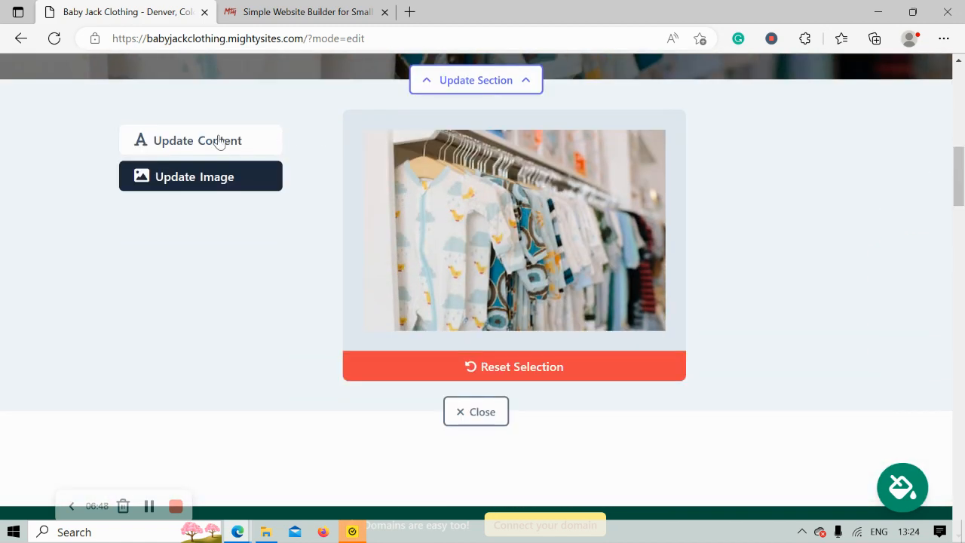
{"action": "left_click", "coordinate": [219, 141]}
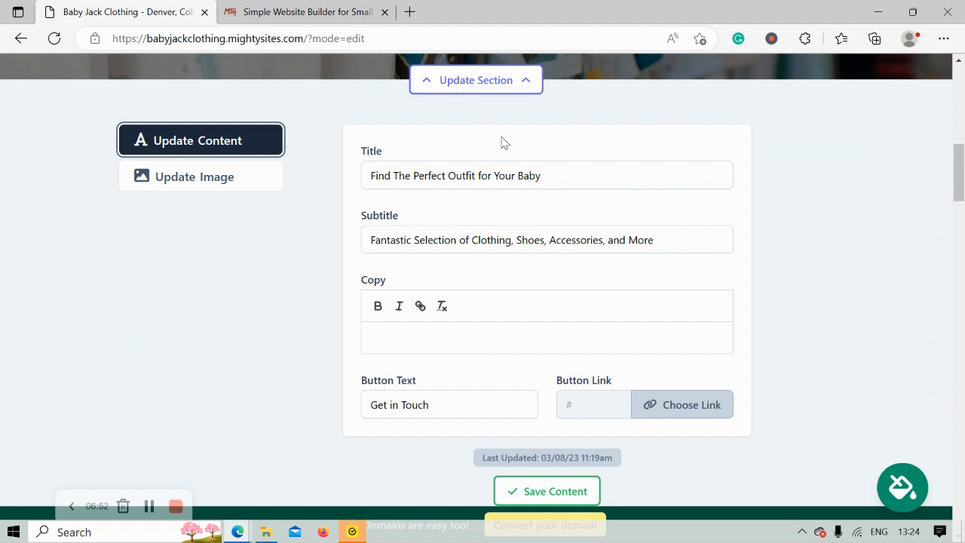
Replace the hero button text with 'Get Directions' and bring up its link choices
{"action": "triple_click", "coordinate": [459, 404]}
{"action": "type", "text": "G"}
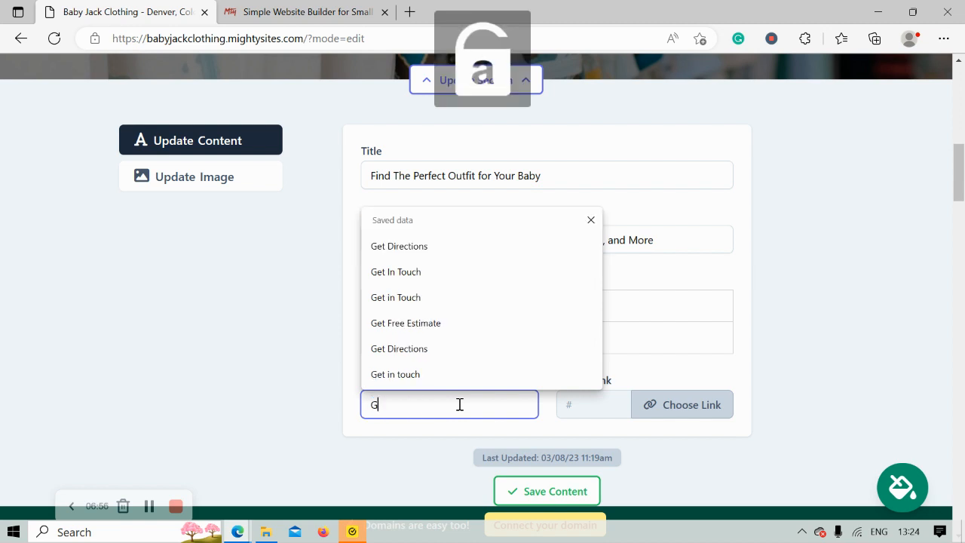
{"action": "type", "text": "et Directions"}
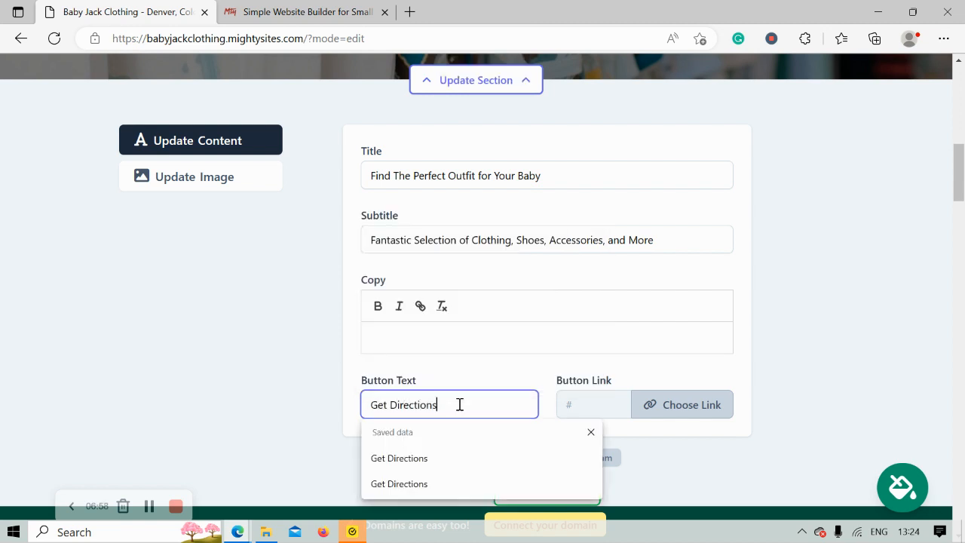
{"action": "left_click", "coordinate": [675, 410]}
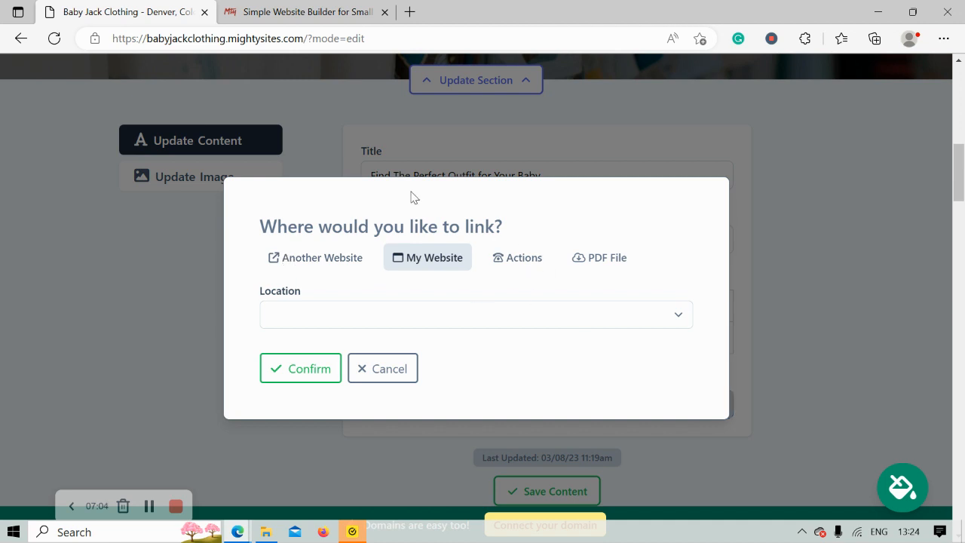
Link the button to the Directions Link action, then save the hero content and close
{"action": "left_click", "coordinate": [518, 258]}
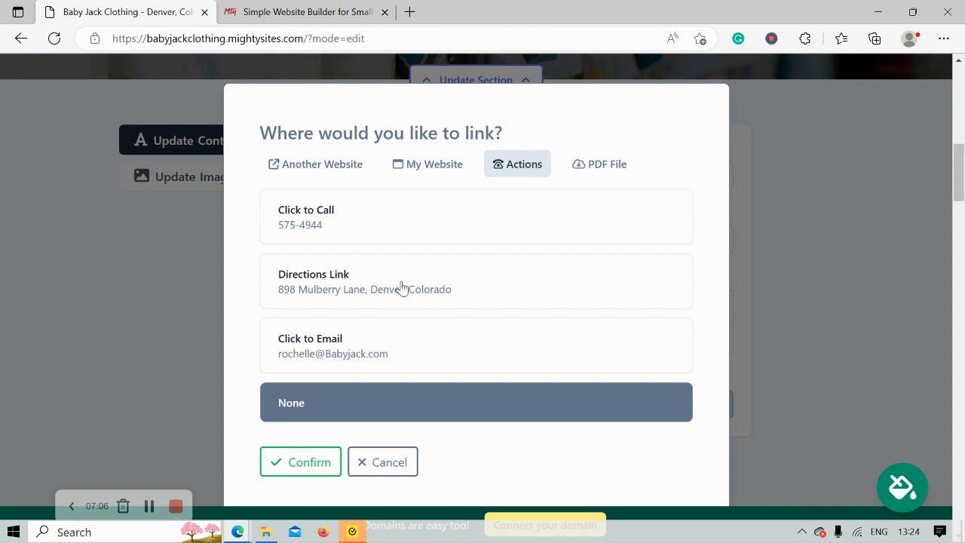
{"action": "left_click", "coordinate": [369, 275]}
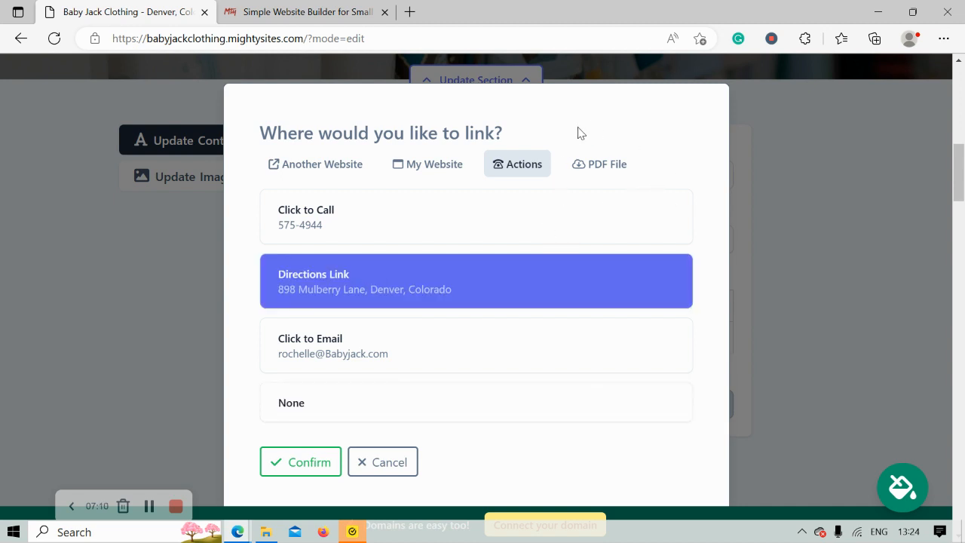
{"action": "left_click", "coordinate": [297, 463]}
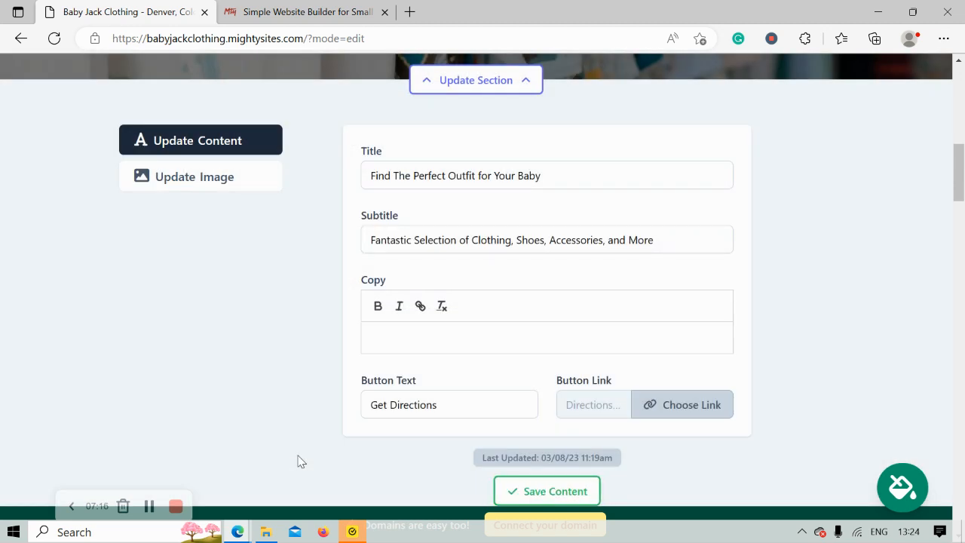
{"action": "left_click", "coordinate": [532, 491]}
{"action": "scroll", "coordinate": [398, 319], "scroll_direction": "down", "scroll_amount": 2}
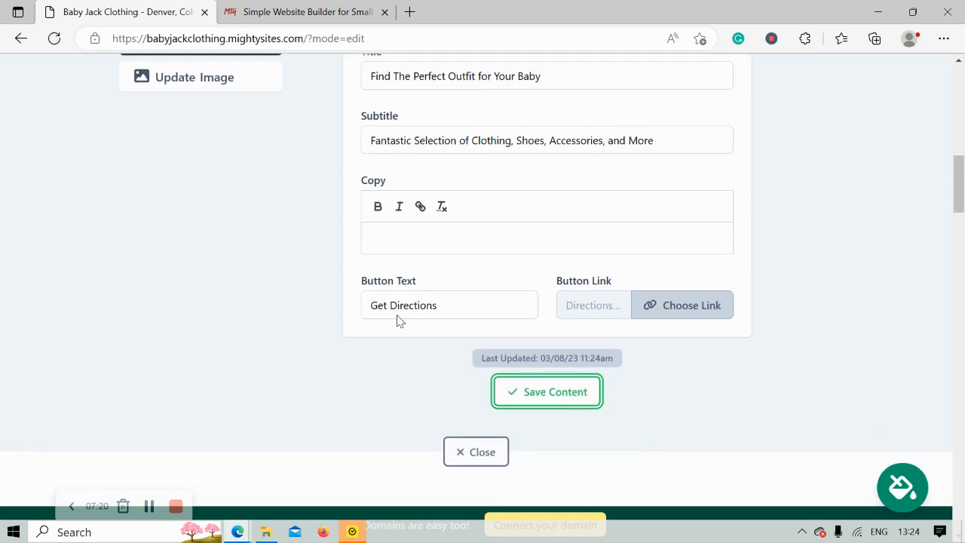
{"action": "left_click", "coordinate": [471, 435]}
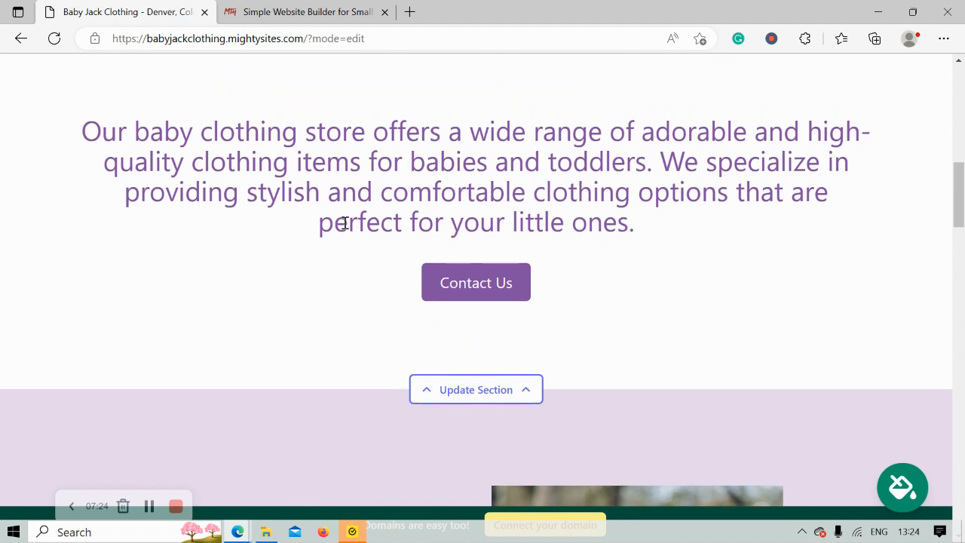
{"action": "scroll", "coordinate": [344, 223], "scroll_direction": "up", "scroll_amount": 1}
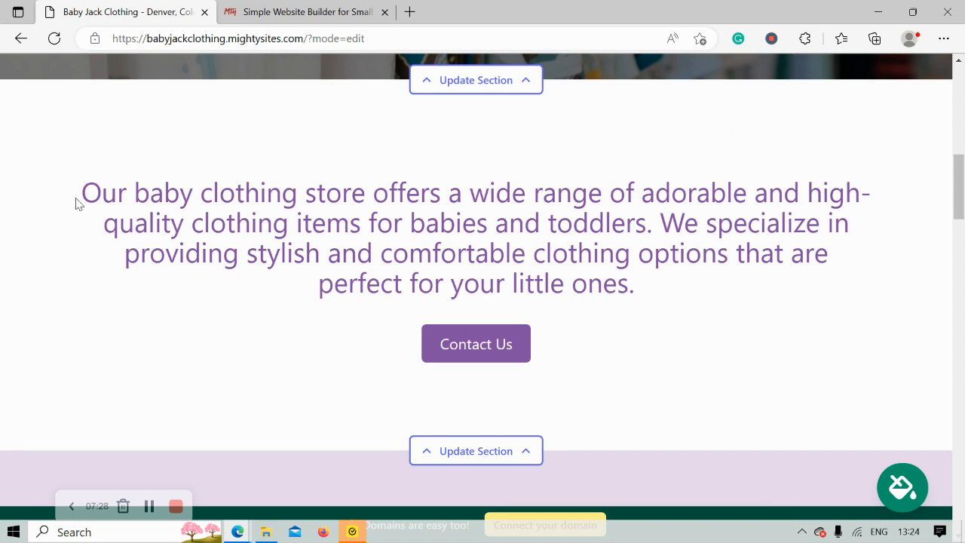
{"action": "left_click_drag", "start_coordinate": [78, 201], "coordinate": [630, 331]}
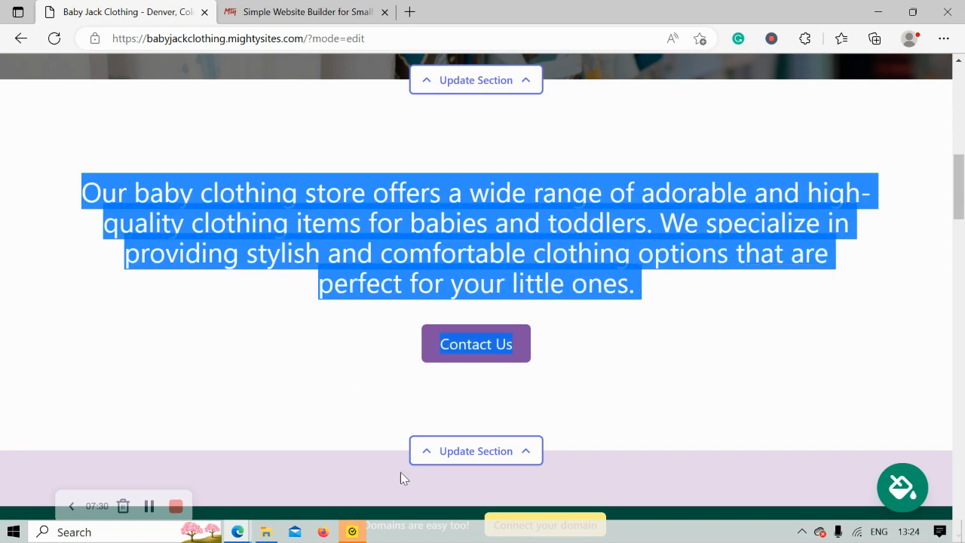
{"action": "left_click", "coordinate": [279, 269]}
{"action": "scroll", "coordinate": [277, 271], "scroll_direction": "down", "scroll_amount": 3}
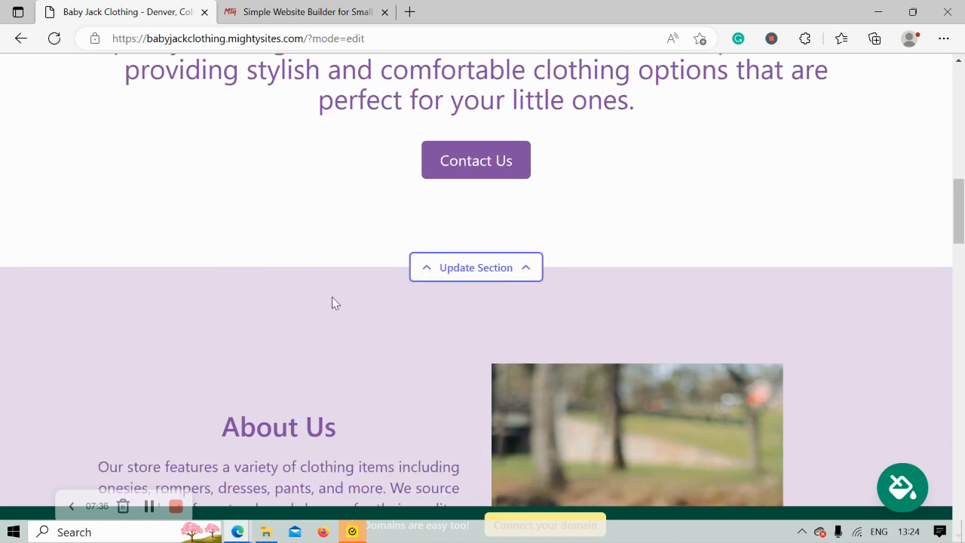
{"action": "scroll", "coordinate": [332, 301], "scroll_direction": "down", "scroll_amount": 5}
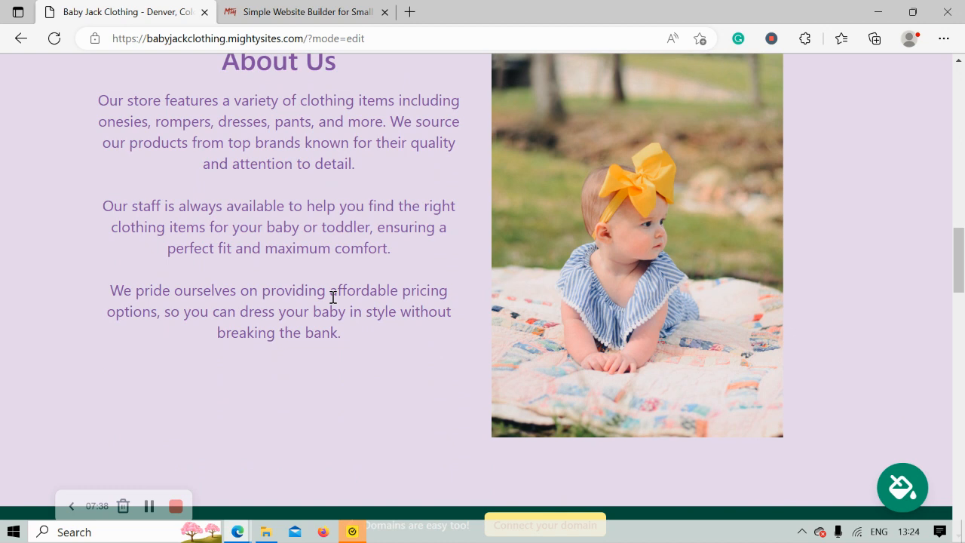
{"action": "scroll", "coordinate": [333, 297], "scroll_direction": "up", "scroll_amount": 1}
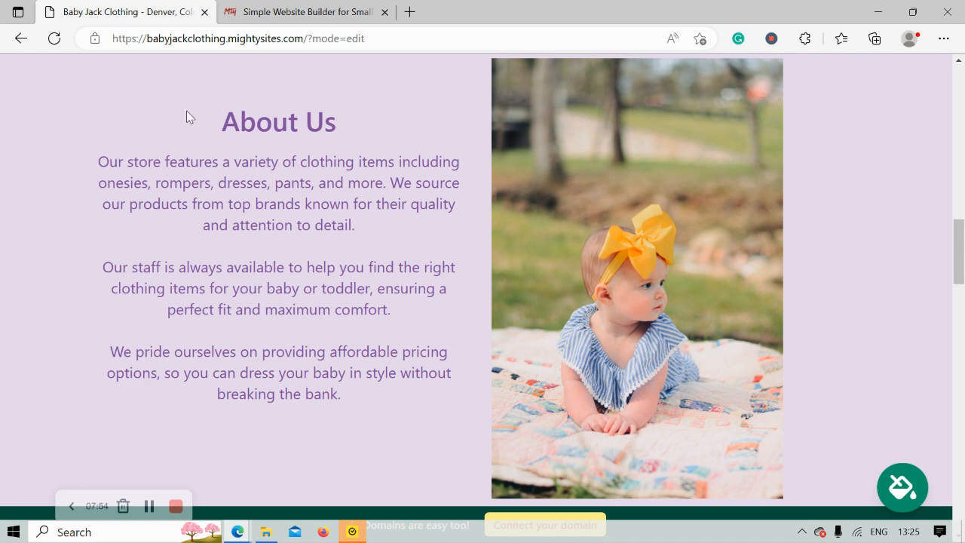
{"action": "left_click_drag", "start_coordinate": [186, 110], "coordinate": [390, 450]}
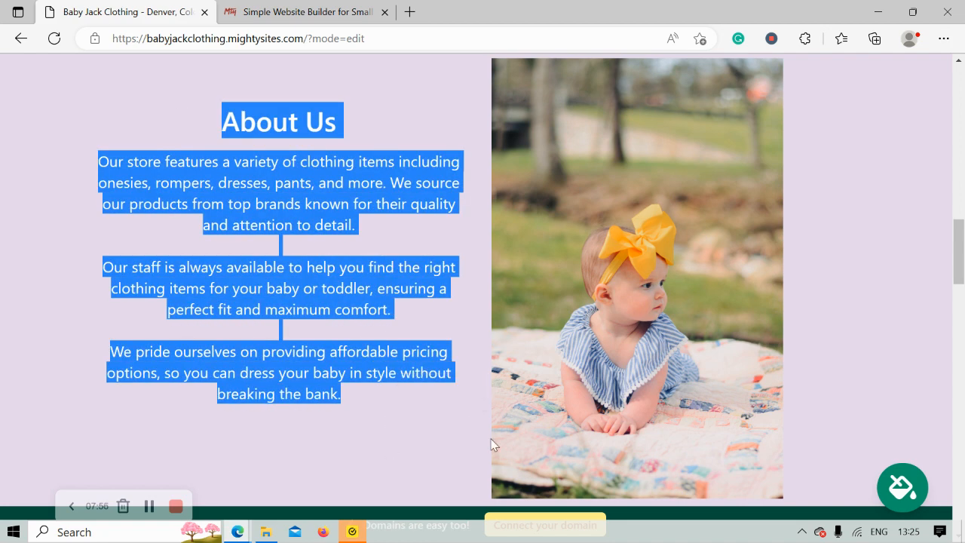
{"action": "left_click", "coordinate": [822, 345]}
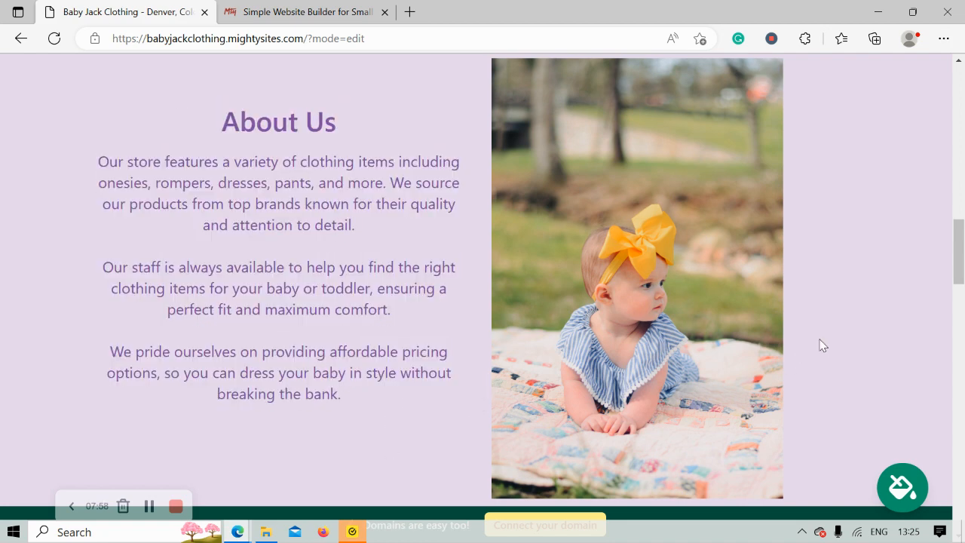
{"action": "scroll", "coordinate": [822, 345], "scroll_direction": "down", "scroll_amount": 10}
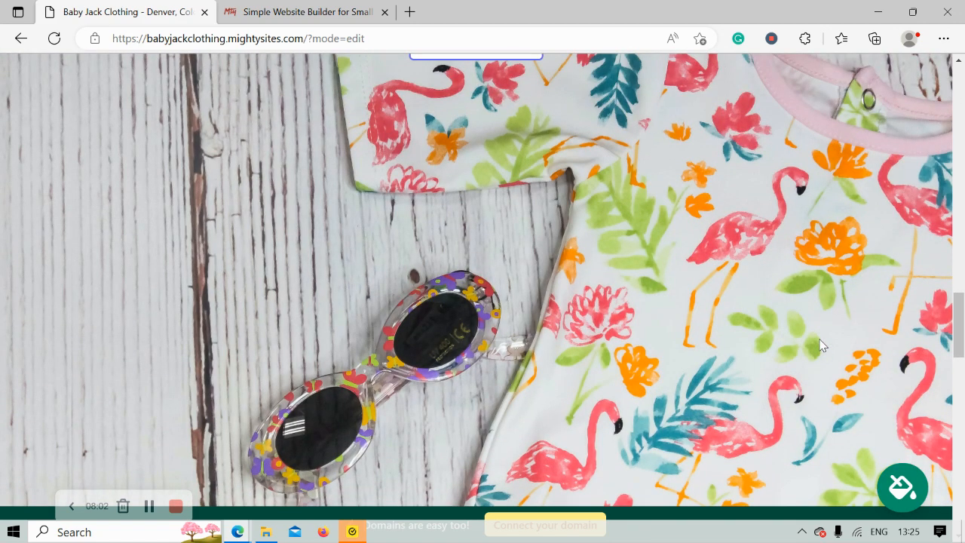
{"action": "scroll", "coordinate": [822, 345], "scroll_direction": "down", "scroll_amount": 1}
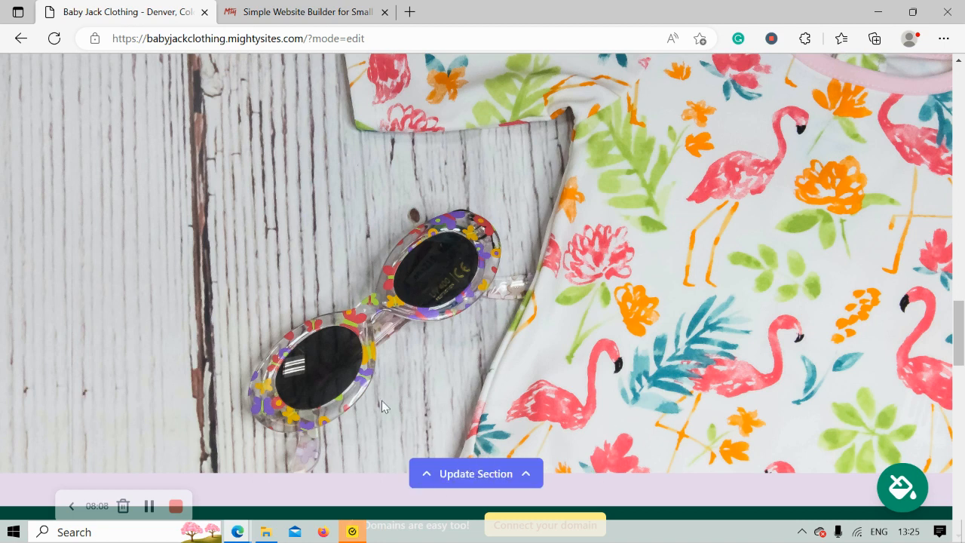
{"action": "scroll", "coordinate": [280, 311], "scroll_direction": "down", "scroll_amount": 6}
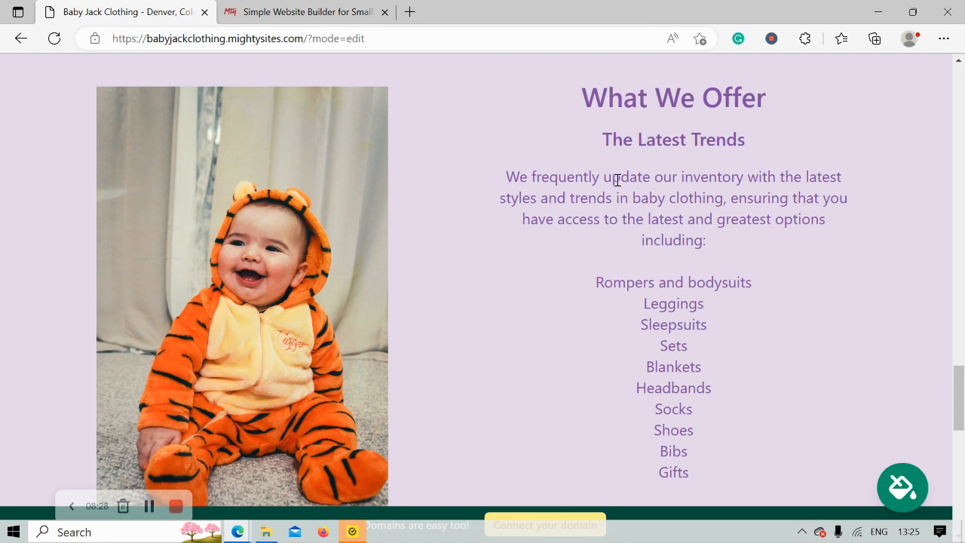
{"action": "scroll", "coordinate": [617, 180], "scroll_direction": "down", "scroll_amount": 2}
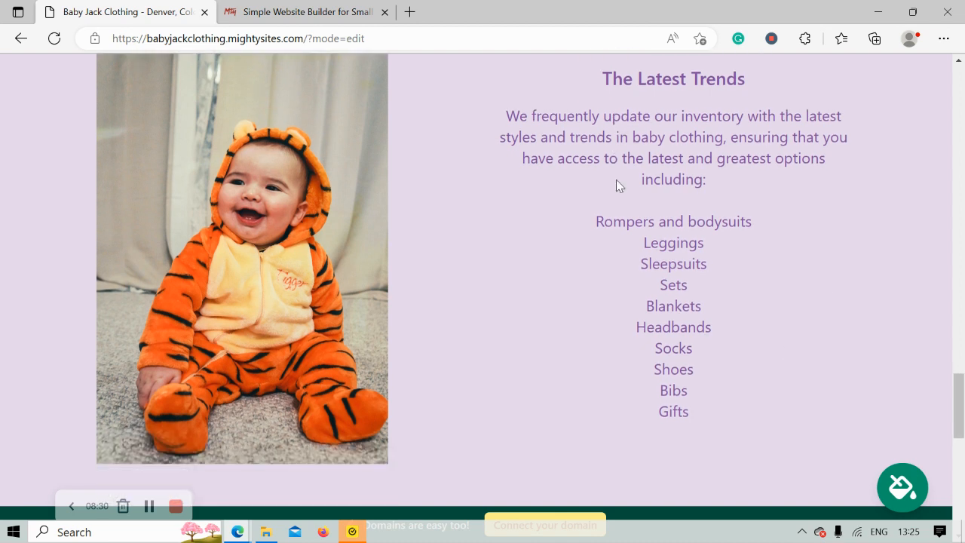
{"action": "scroll", "coordinate": [617, 179], "scroll_direction": "up", "scroll_amount": 1}
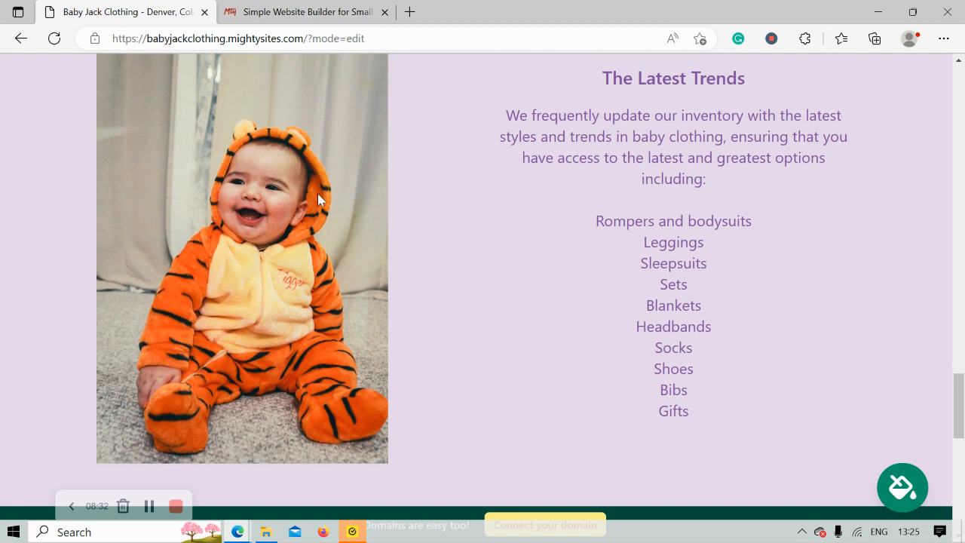
{"action": "scroll", "coordinate": [317, 193], "scroll_direction": "down", "scroll_amount": 2}
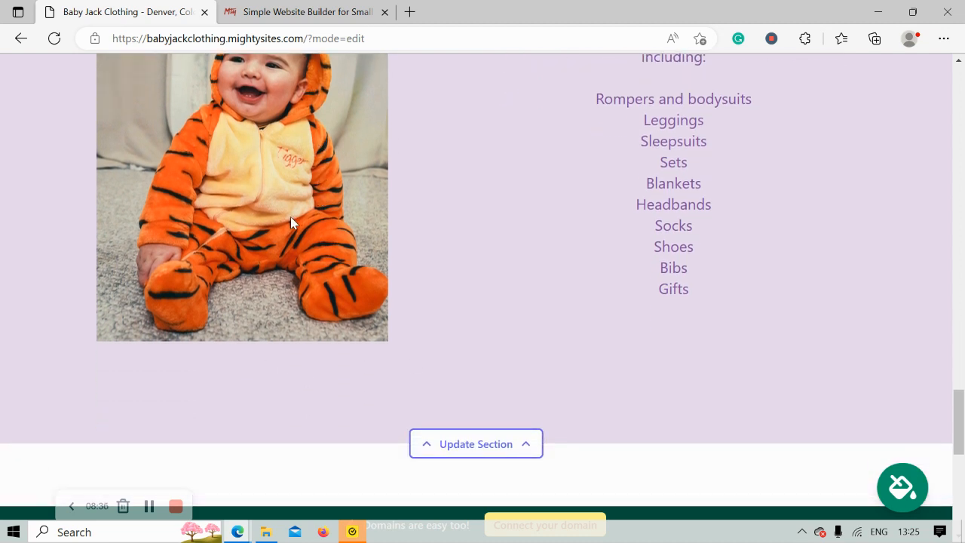
{"action": "scroll", "coordinate": [292, 221], "scroll_direction": "down", "scroll_amount": 2}
{"action": "scroll", "coordinate": [291, 218], "scroll_direction": "down", "scroll_amount": 5}
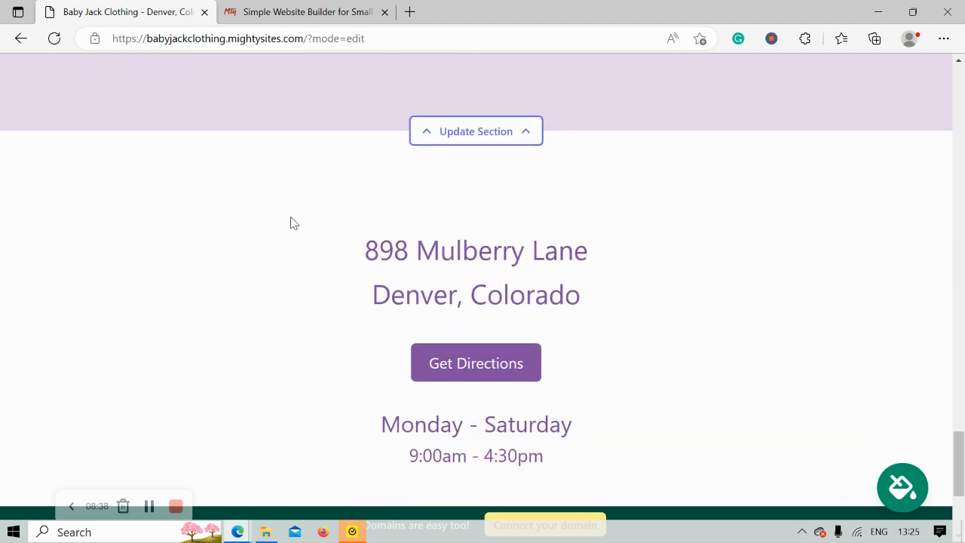
{"action": "left_click_drag", "start_coordinate": [325, 88], "coordinate": [470, 381]}
{"action": "left_click", "coordinate": [424, 382]}
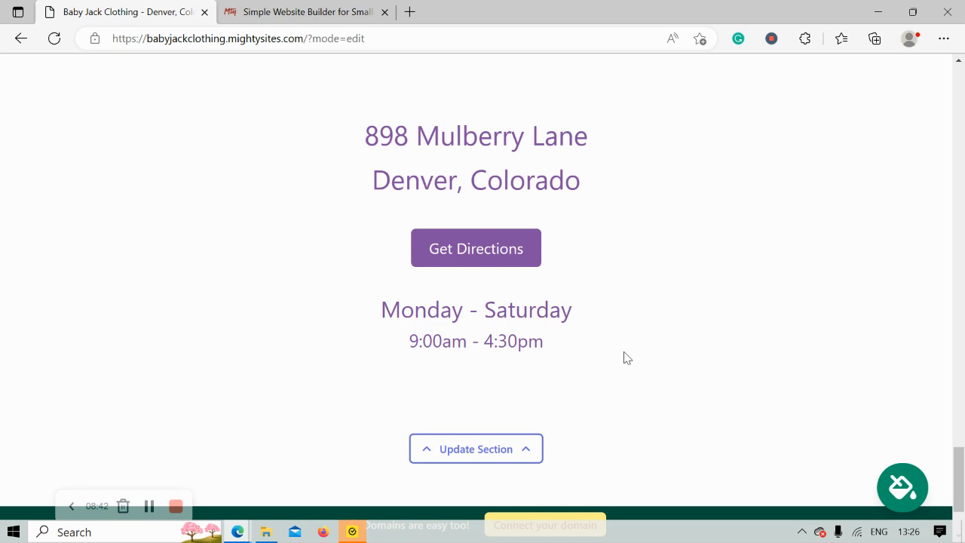
{"action": "scroll", "coordinate": [624, 358], "scroll_direction": "down", "scroll_amount": 2}
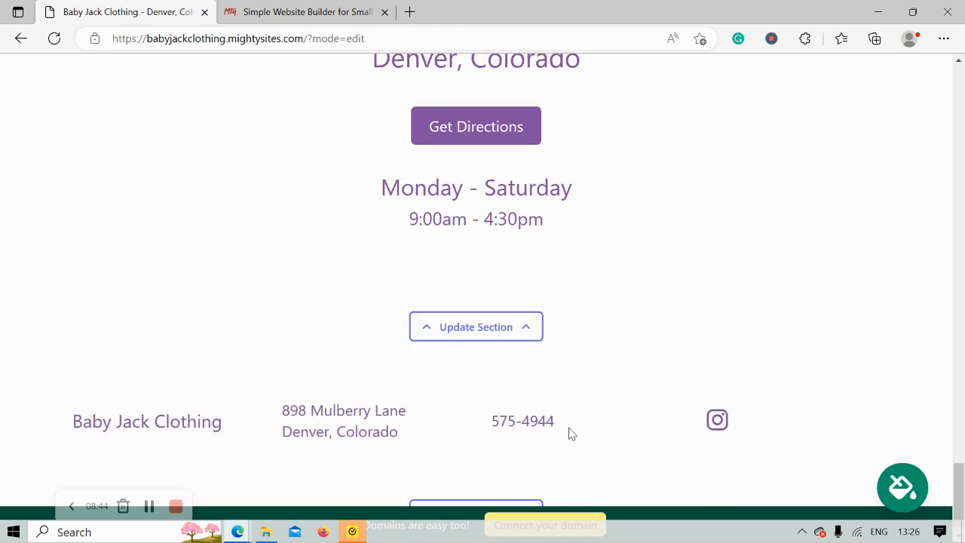
{"action": "scroll", "coordinate": [571, 434], "scroll_direction": "up", "scroll_amount": 6}
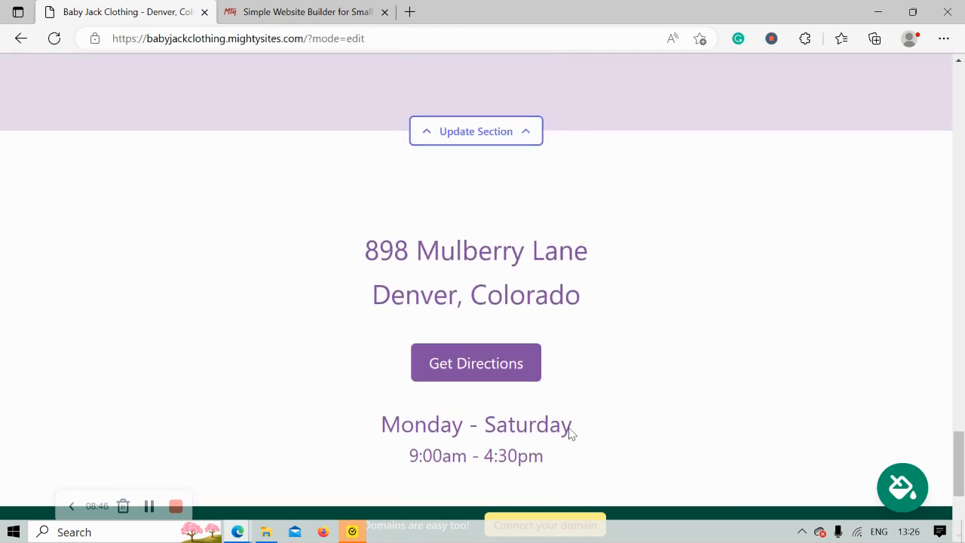
{"action": "scroll", "coordinate": [569, 432], "scroll_direction": "up", "scroll_amount": 6}
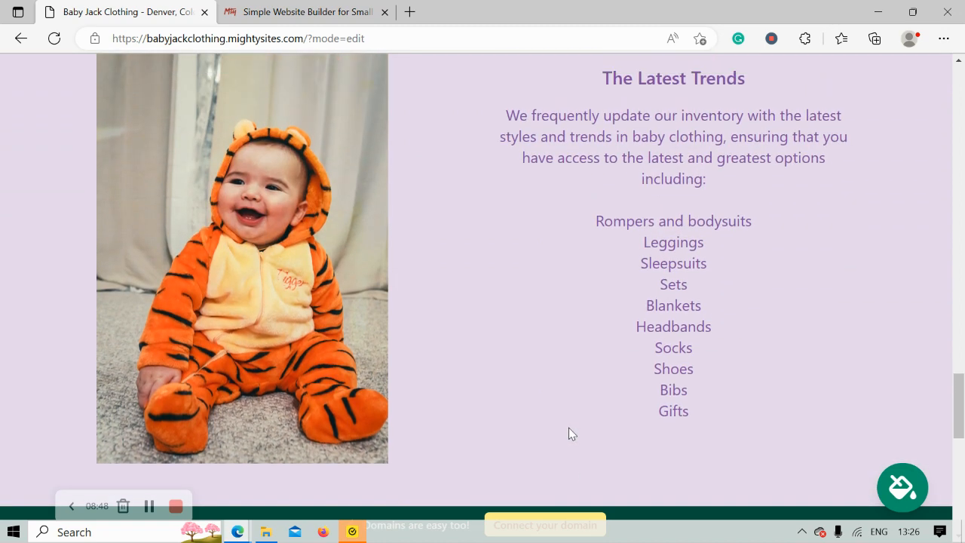
{"action": "scroll", "coordinate": [570, 433], "scroll_direction": "up", "scroll_amount": 6}
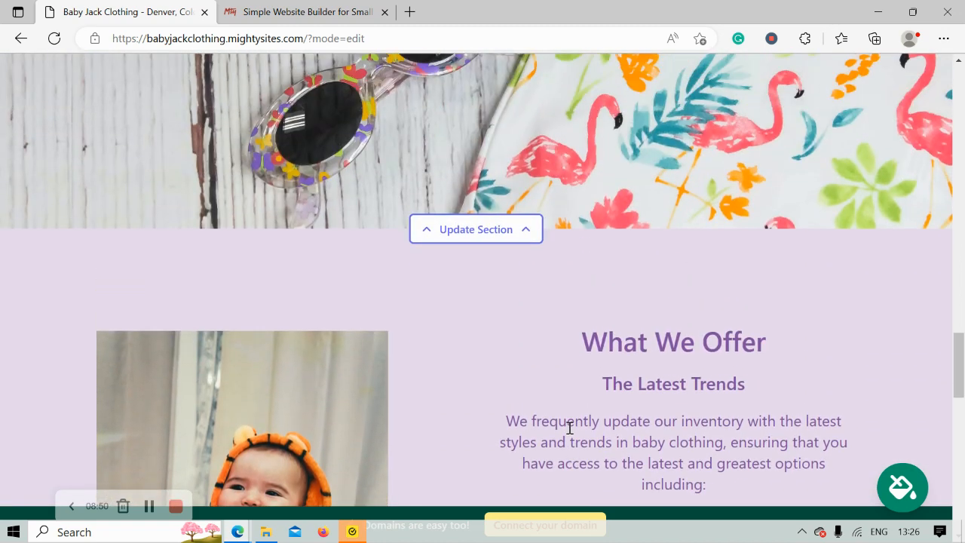
{"action": "scroll", "coordinate": [569, 434], "scroll_direction": "up", "scroll_amount": 5}
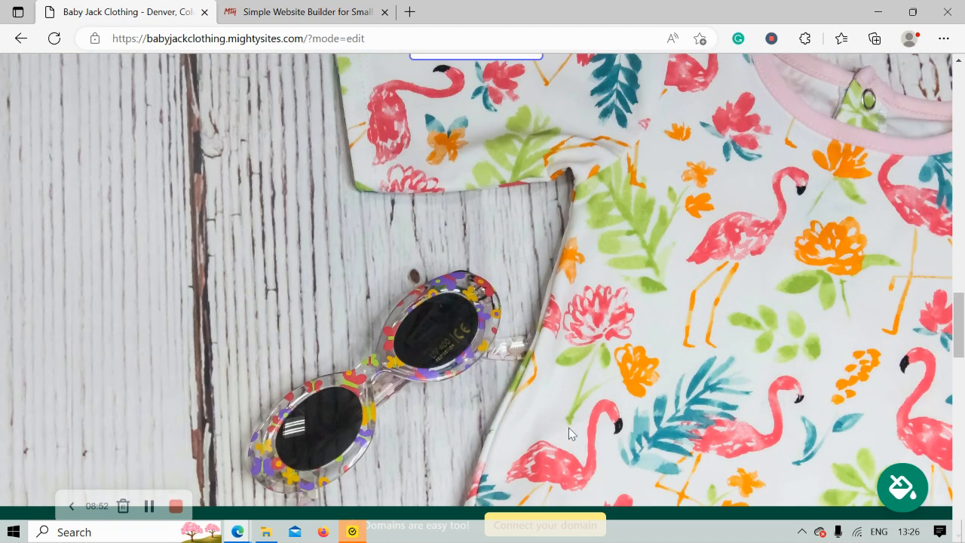
{"action": "scroll", "coordinate": [569, 428], "scroll_direction": "up", "scroll_amount": 3}
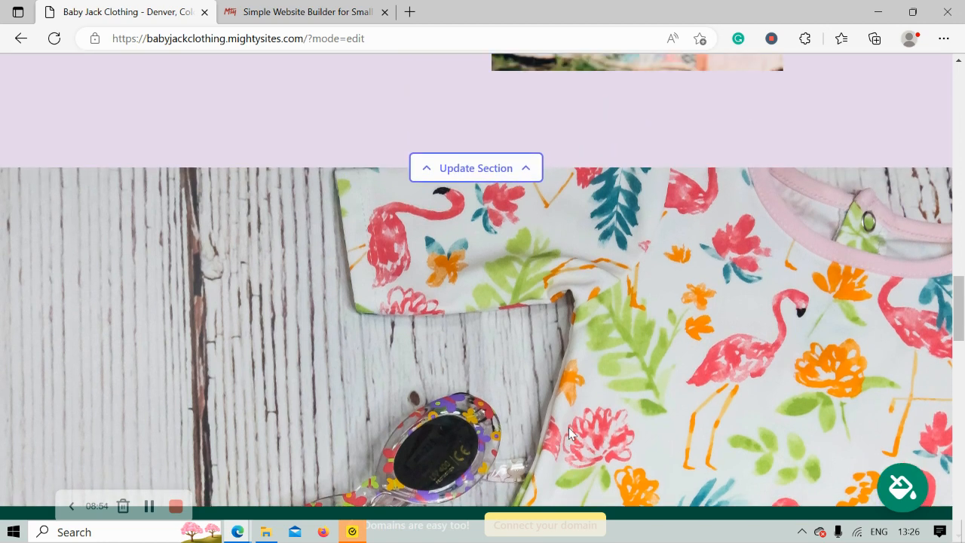
{"action": "scroll", "coordinate": [568, 434], "scroll_direction": "up", "scroll_amount": 4}
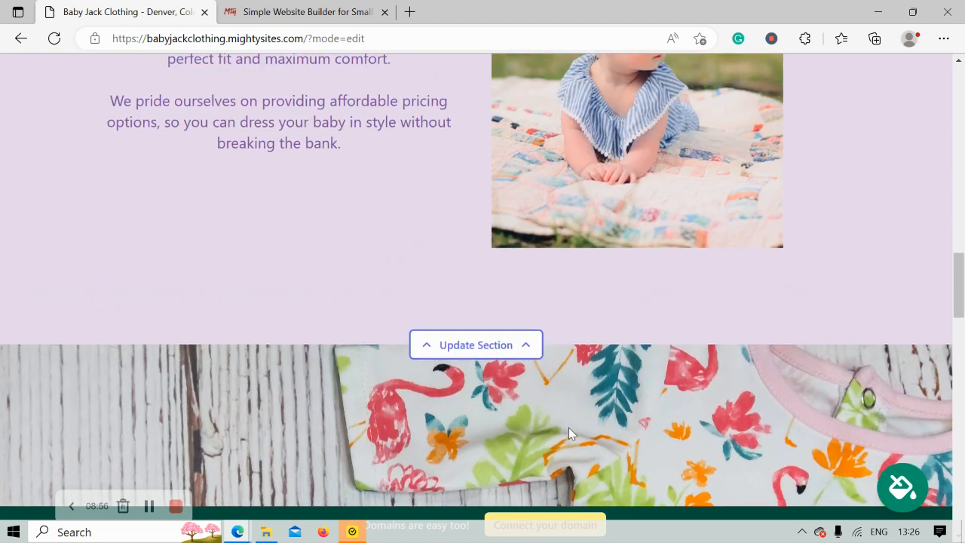
{"action": "scroll", "coordinate": [569, 432], "scroll_direction": "up", "scroll_amount": 6}
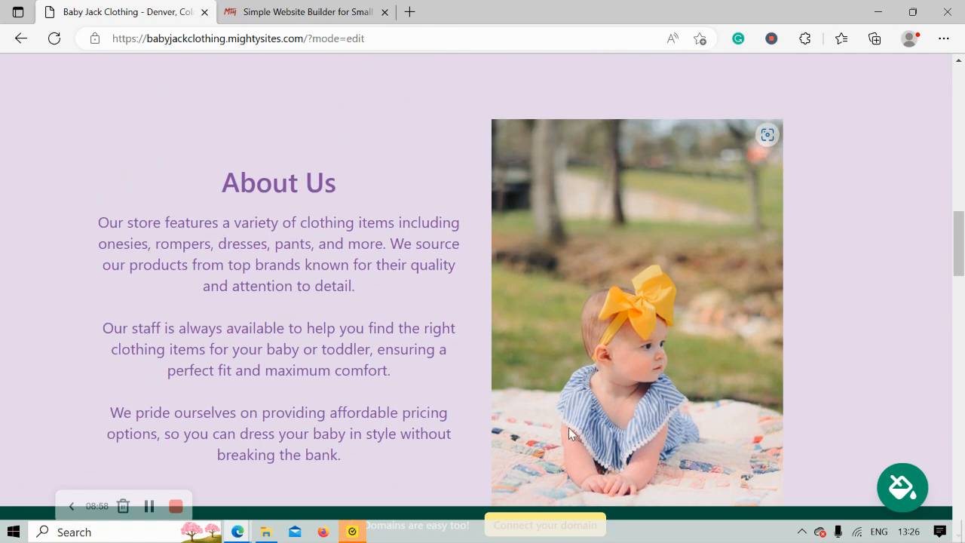
{"action": "scroll", "coordinate": [569, 433], "scroll_direction": "up", "scroll_amount": 1}
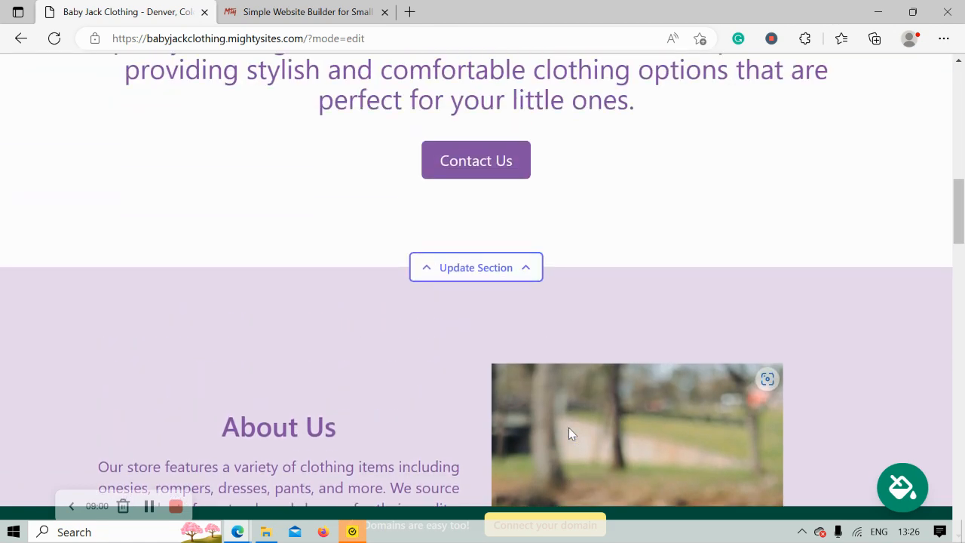
{"action": "scroll", "coordinate": [571, 432], "scroll_direction": "up", "scroll_amount": 5}
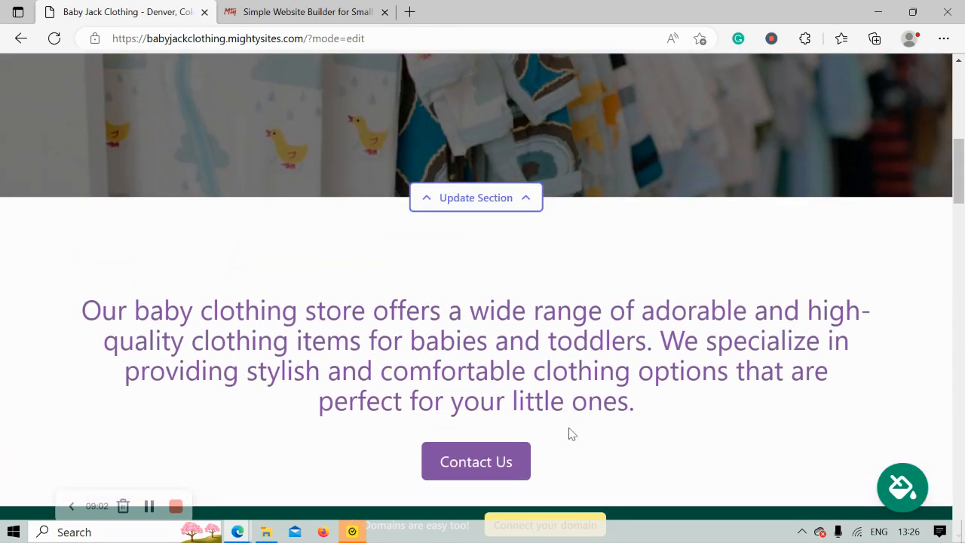
{"action": "scroll", "coordinate": [570, 433], "scroll_direction": "up", "scroll_amount": 4}
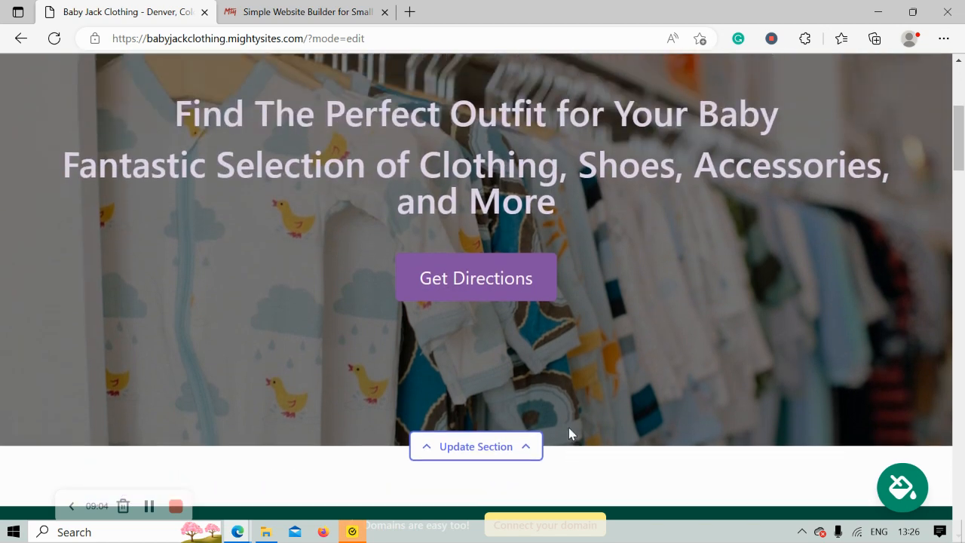
{"action": "scroll", "coordinate": [568, 433], "scroll_direction": "up", "scroll_amount": 2}
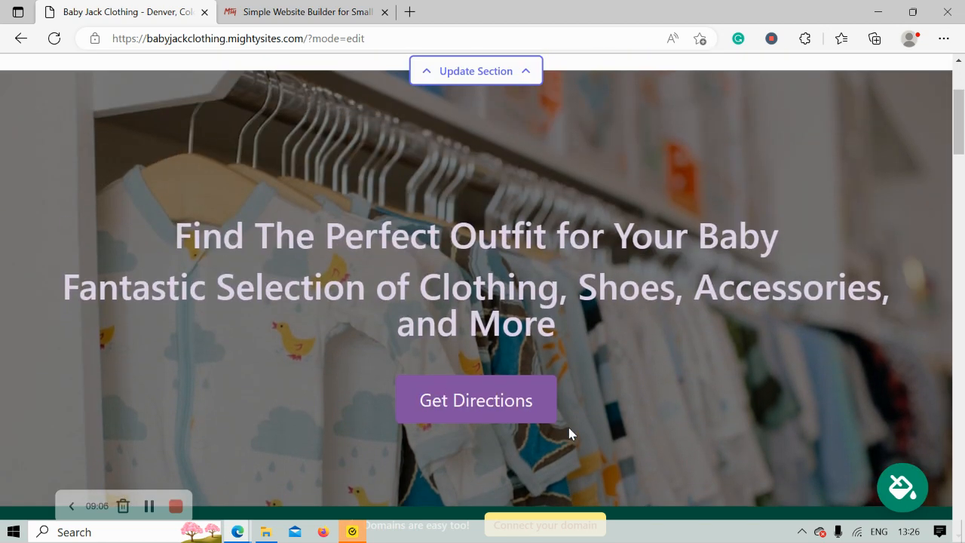
{"action": "scroll", "coordinate": [570, 433], "scroll_direction": "up", "scroll_amount": 3}
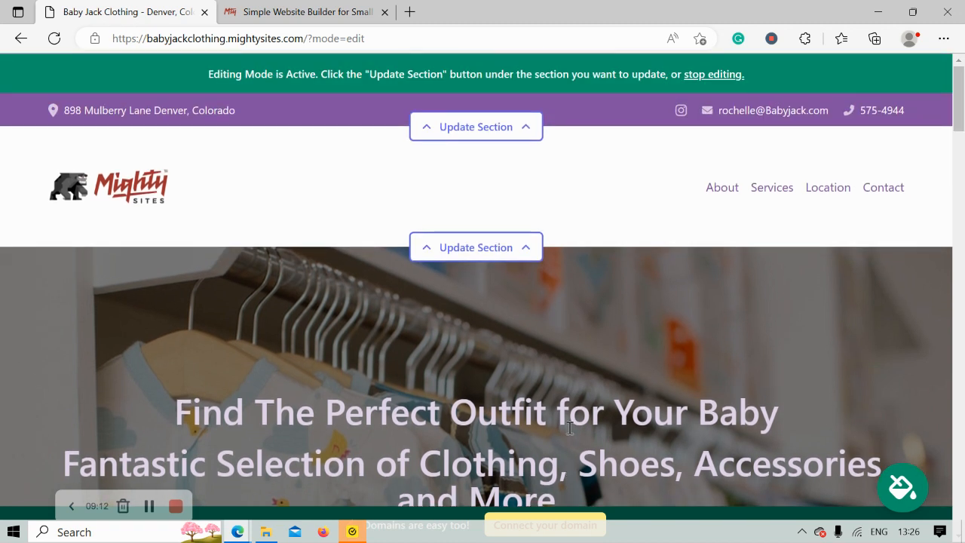
Stop editing, open Connect a Domain from the Site Dashboard, then open the Mighty Sites blog
{"action": "left_click", "coordinate": [708, 76]}
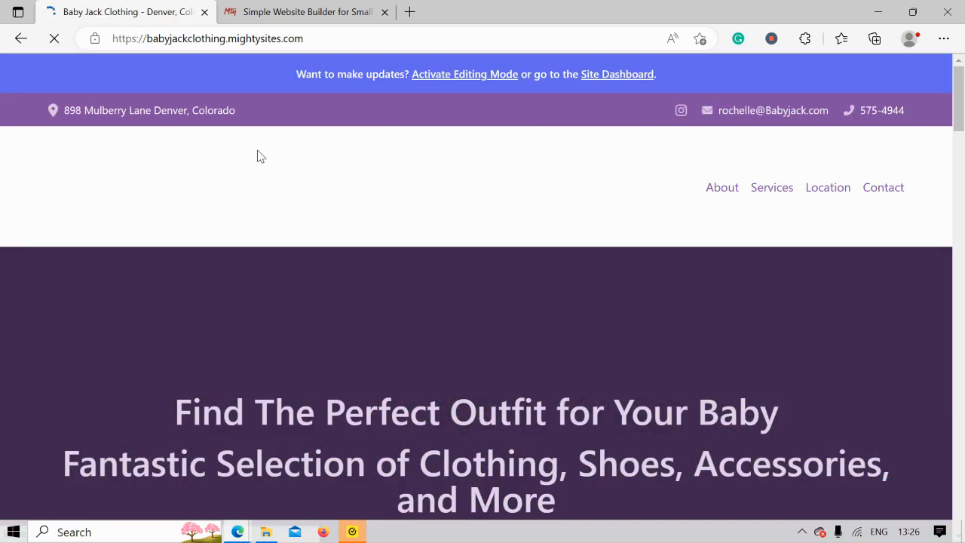
{"action": "left_click", "coordinate": [635, 74]}
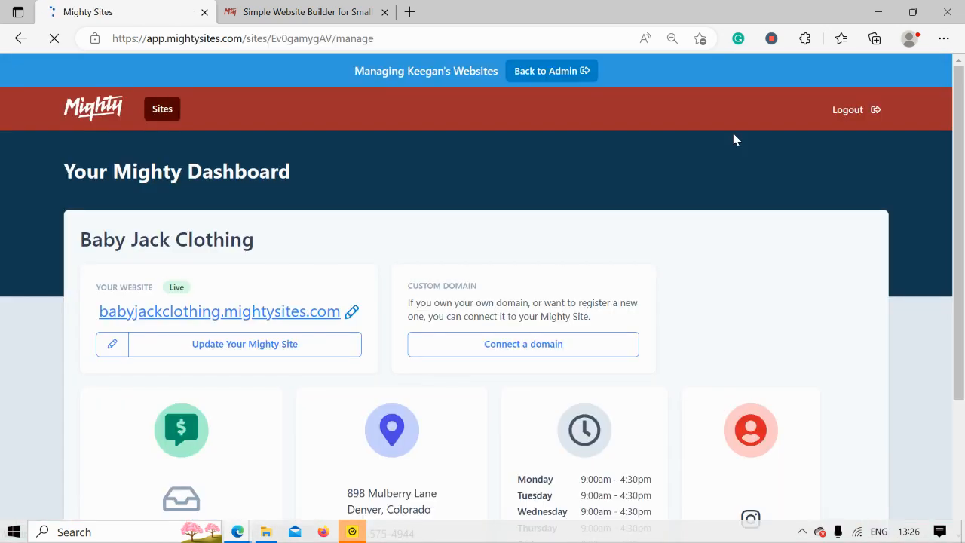
{"action": "scroll", "coordinate": [733, 139], "scroll_direction": "down", "scroll_amount": 2}
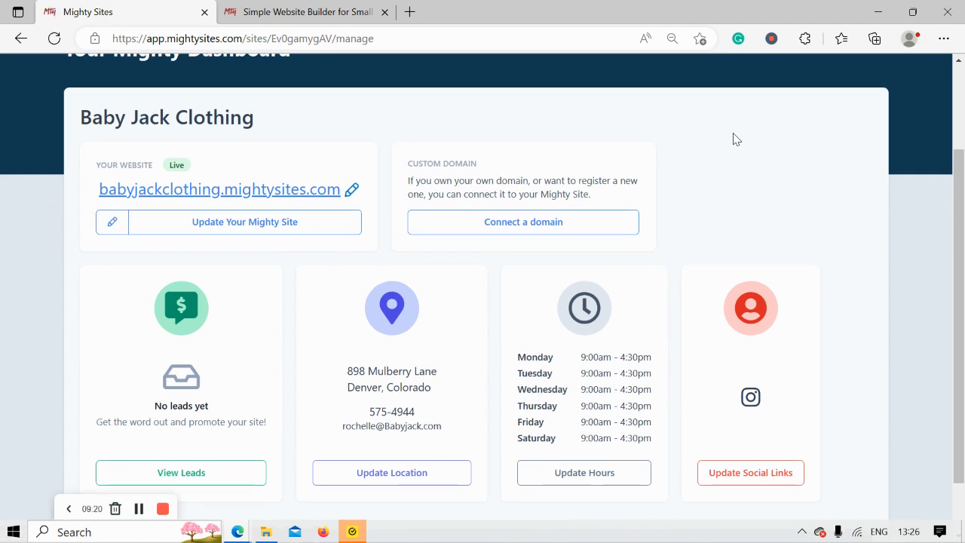
{"action": "left_click", "coordinate": [509, 226]}
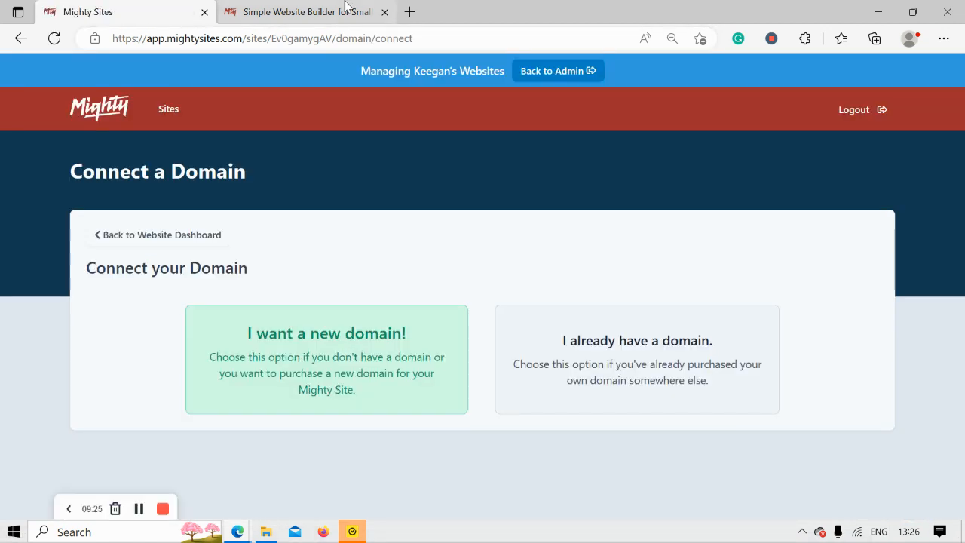
{"action": "left_click", "coordinate": [347, 9]}
{"action": "left_click", "coordinate": [376, 164]}
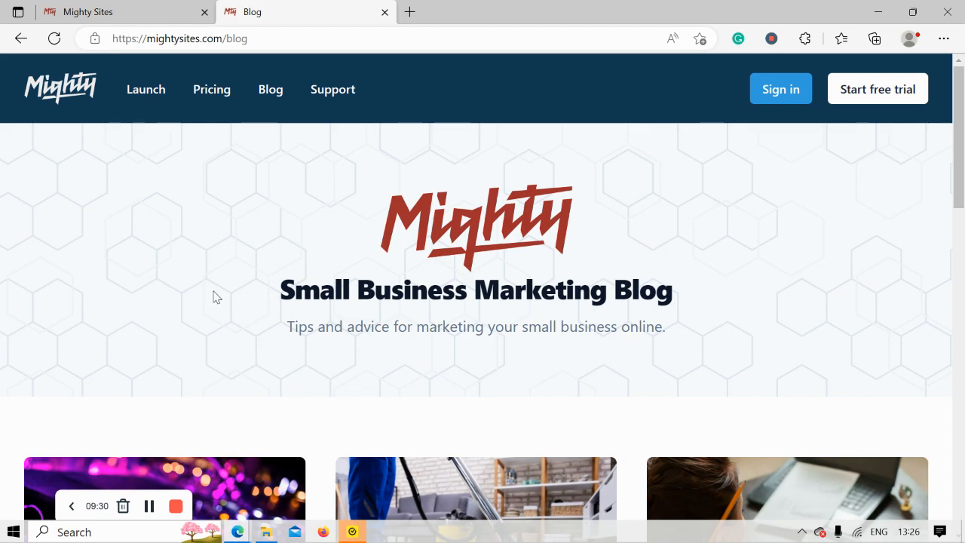
Browse the Small Business Marketing Blog page
{"action": "left_click_drag", "start_coordinate": [232, 313], "coordinate": [706, 359]}
{"action": "left_click", "coordinate": [395, 379]}
{"action": "scroll", "coordinate": [395, 379], "scroll_direction": "down", "scroll_amount": 5}
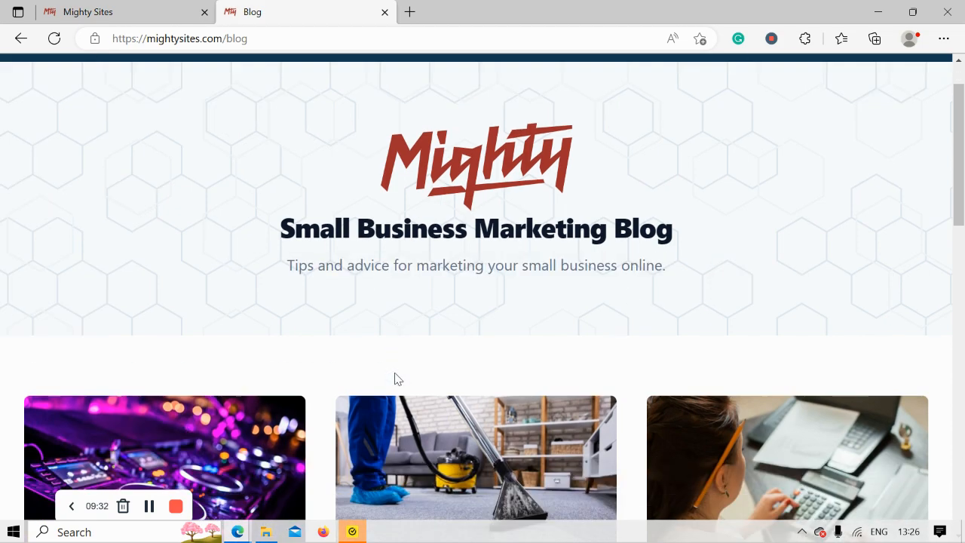
{"action": "scroll", "coordinate": [395, 379], "scroll_direction": "down", "scroll_amount": 6}
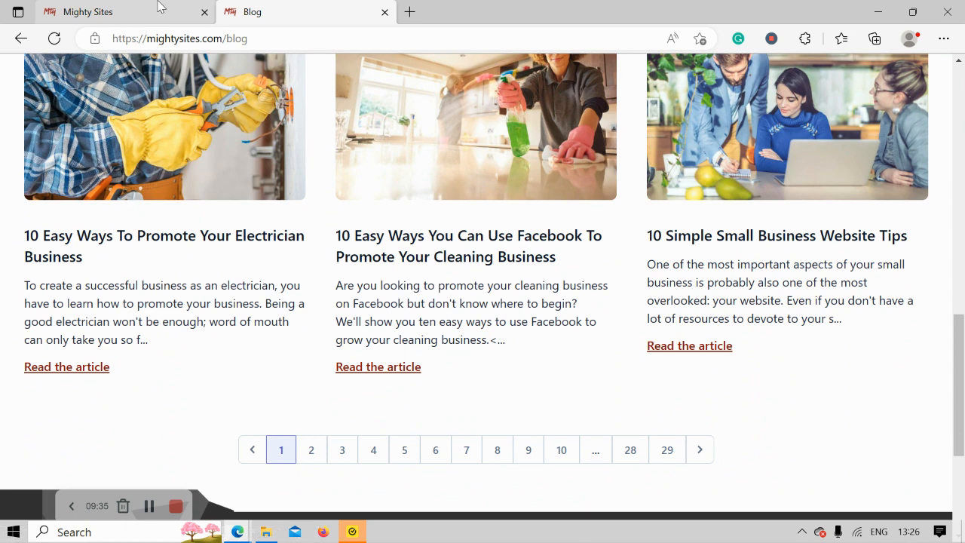
Return to the Website Dashboard and open babyjackclothing.mightysites.com in a new tab
{"action": "left_click", "coordinate": [158, 9]}
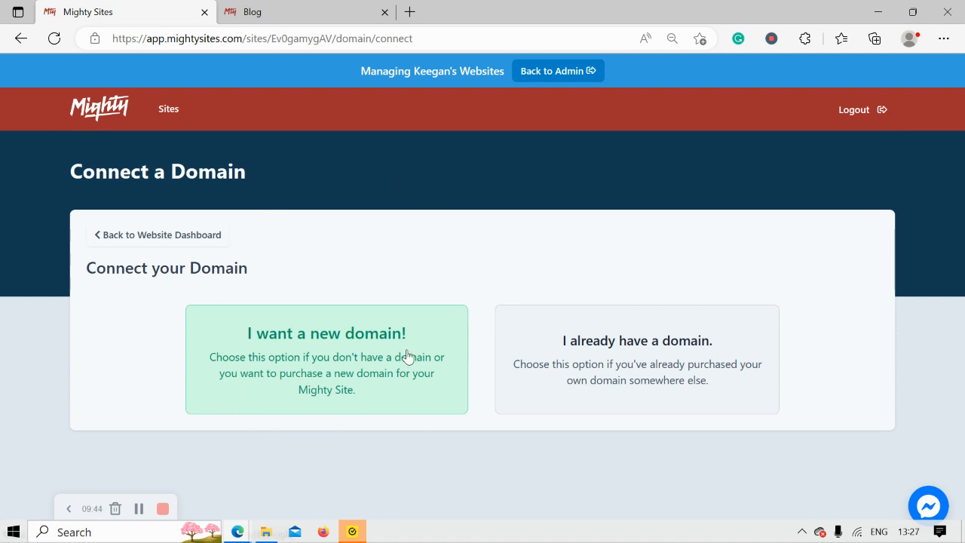
{"action": "left_click", "coordinate": [215, 234]}
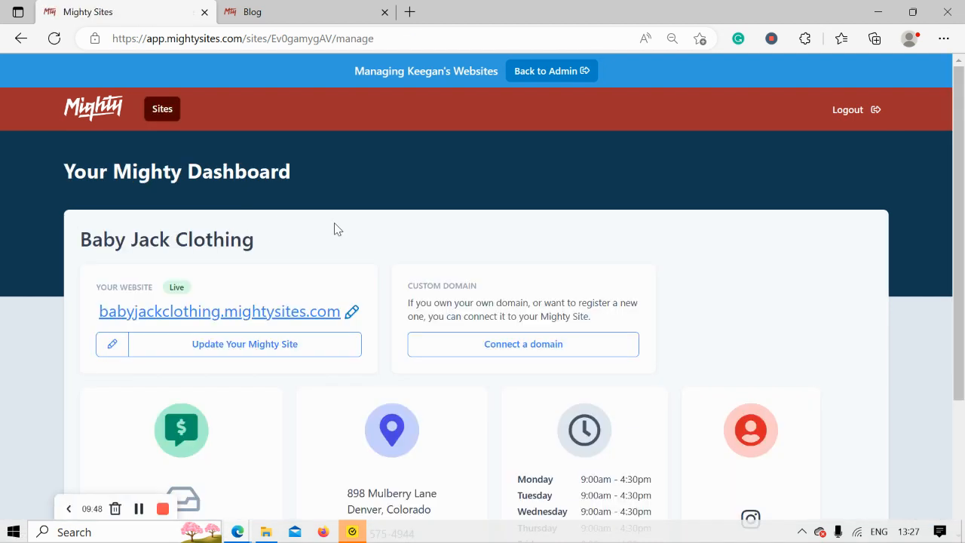
{"action": "left_click", "coordinate": [303, 313]}
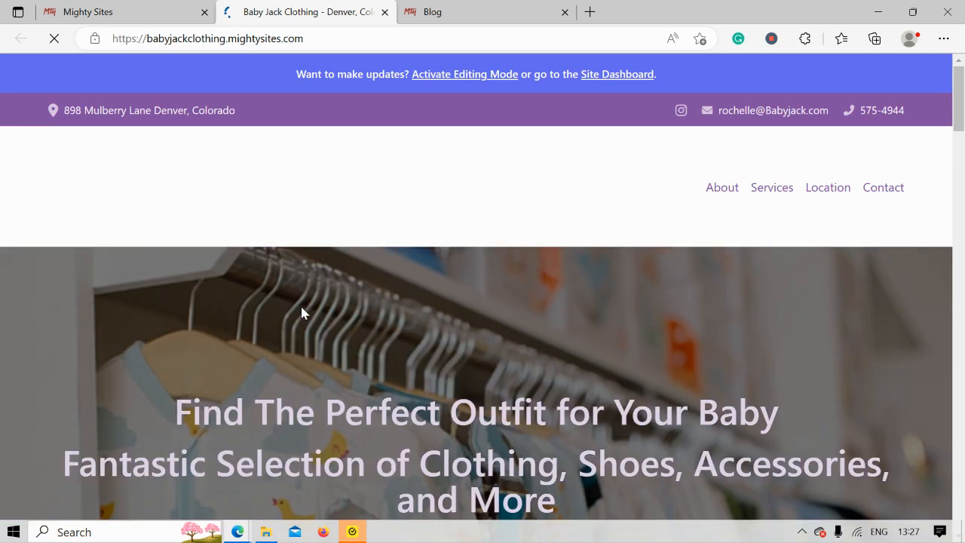
Scroll the live site past the clothing-rack hero and store description to About Us
{"action": "scroll", "coordinate": [301, 312], "scroll_direction": "down", "scroll_amount": 2}
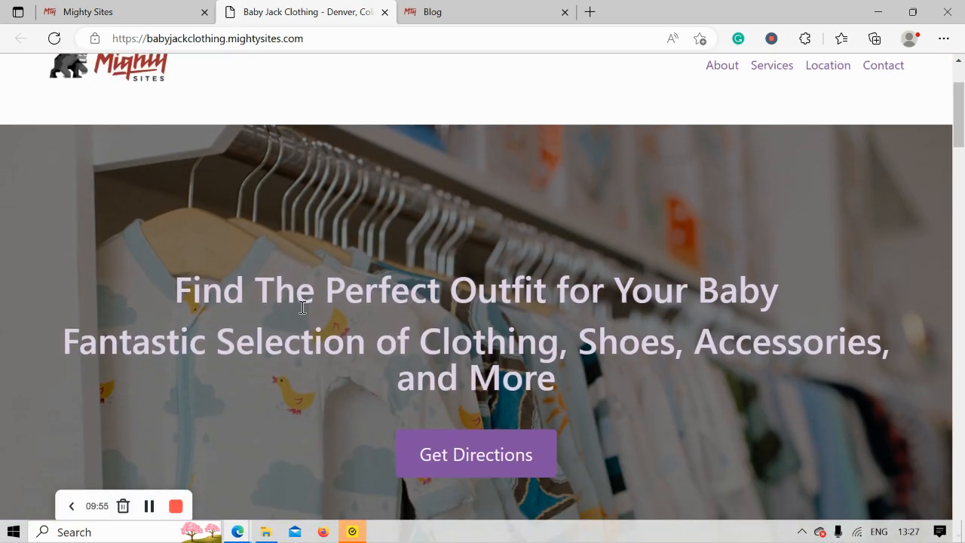
{"action": "scroll", "coordinate": [302, 306], "scroll_direction": "down", "scroll_amount": 1}
{"action": "scroll", "coordinate": [301, 306], "scroll_direction": "down", "scroll_amount": 2}
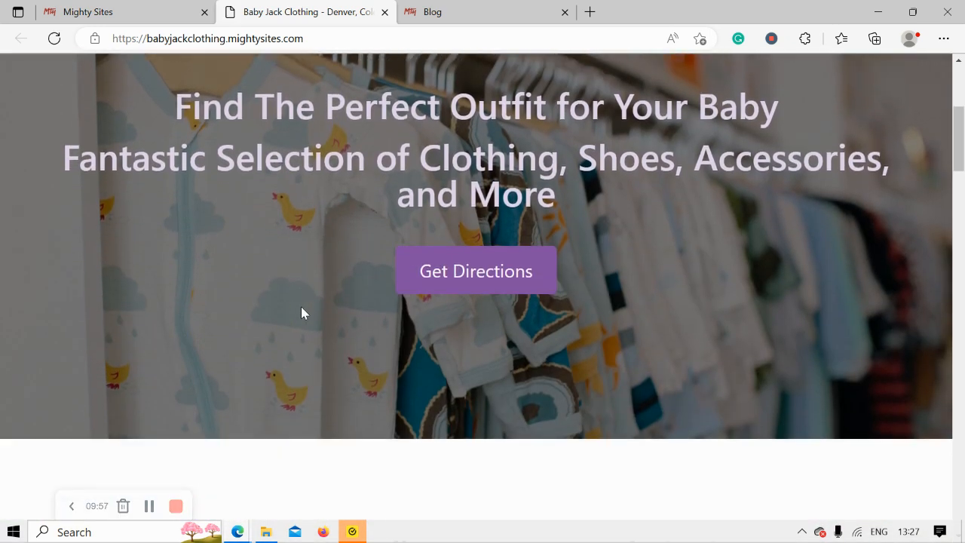
{"action": "scroll", "coordinate": [301, 307], "scroll_direction": "down", "scroll_amount": 3}
{"action": "scroll", "coordinate": [301, 306], "scroll_direction": "down", "scroll_amount": 1}
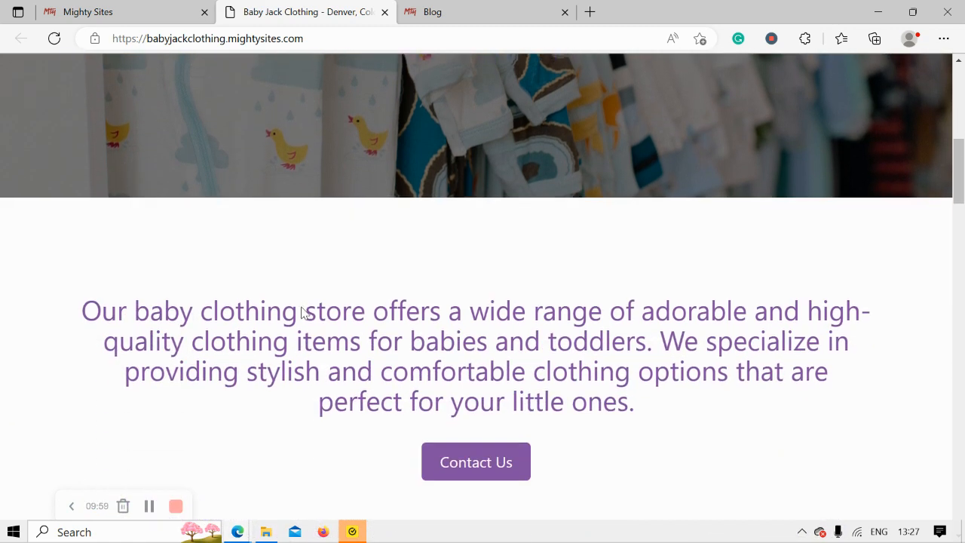
{"action": "scroll", "coordinate": [300, 313], "scroll_direction": "down", "scroll_amount": 2}
{"action": "scroll", "coordinate": [301, 312], "scroll_direction": "down", "scroll_amount": 1}
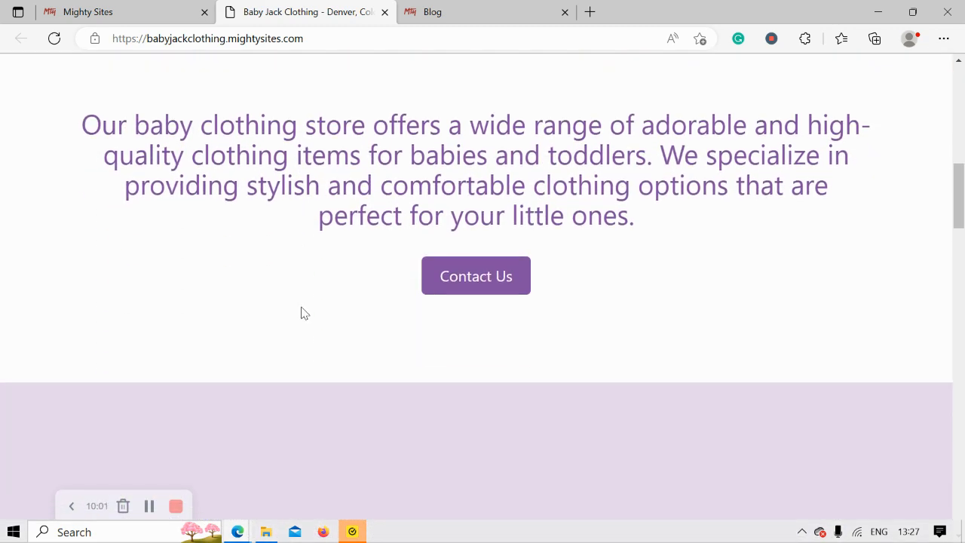
{"action": "scroll", "coordinate": [301, 312], "scroll_direction": "down", "scroll_amount": 1}
{"action": "scroll", "coordinate": [301, 313], "scroll_direction": "down", "scroll_amount": 3}
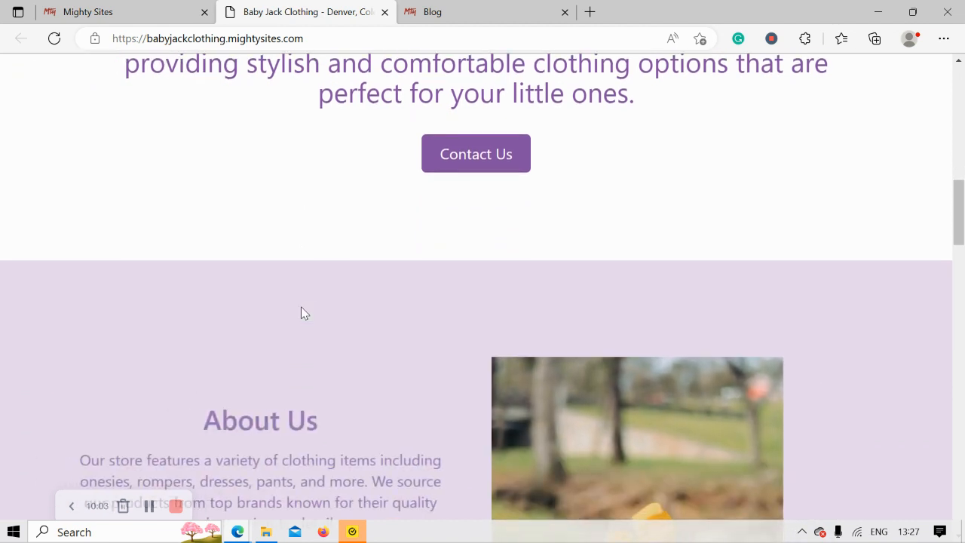
{"action": "scroll", "coordinate": [301, 312], "scroll_direction": "down", "scroll_amount": 2}
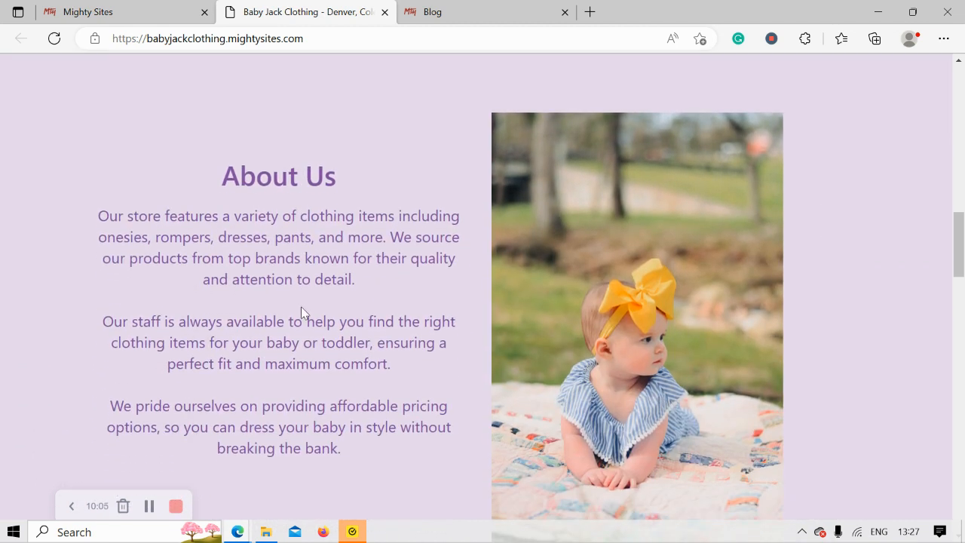